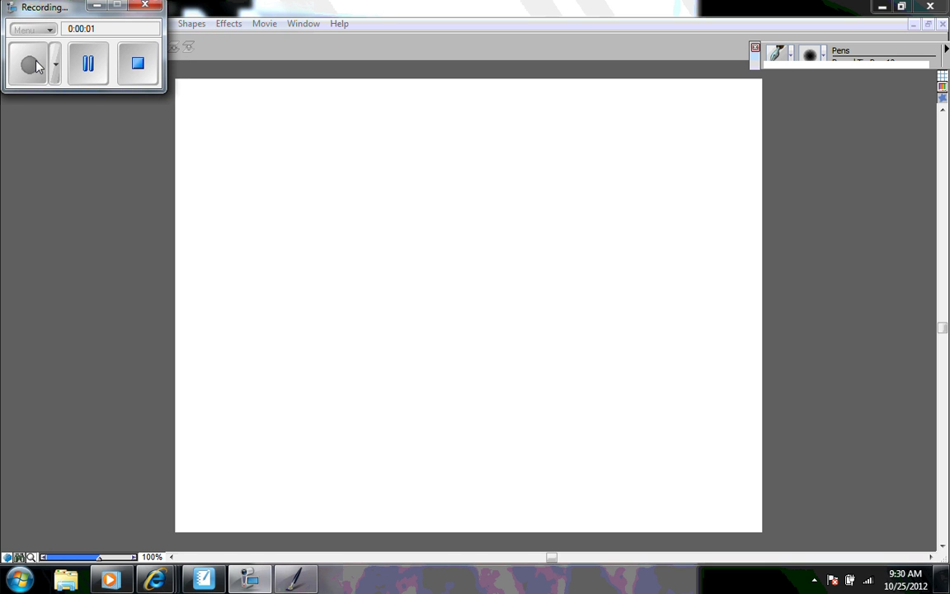
Minimize the recorder and show the Toolbox from the Window menu
{"action": "left_click", "coordinate": [97, 7]}
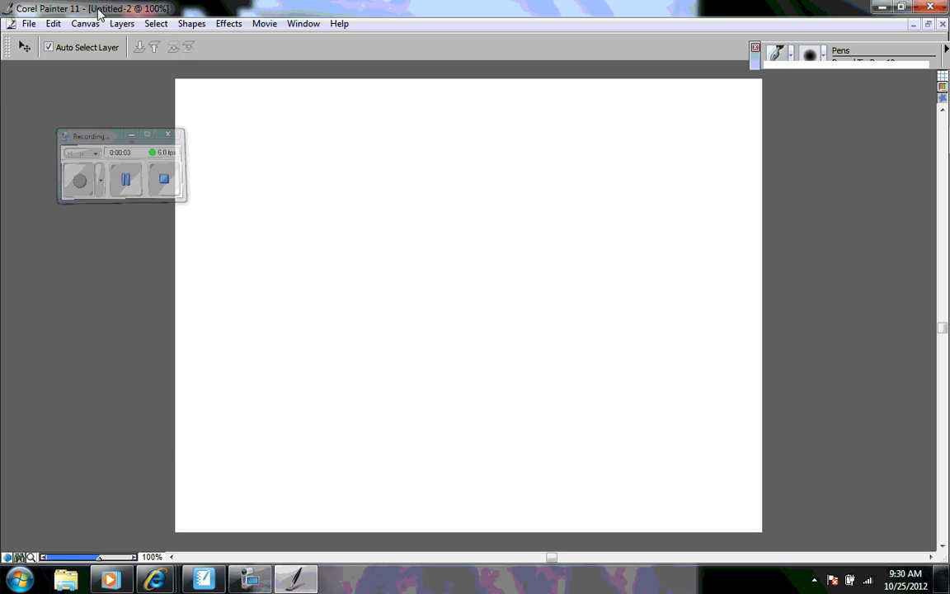
{"action": "left_click", "coordinate": [300, 31]}
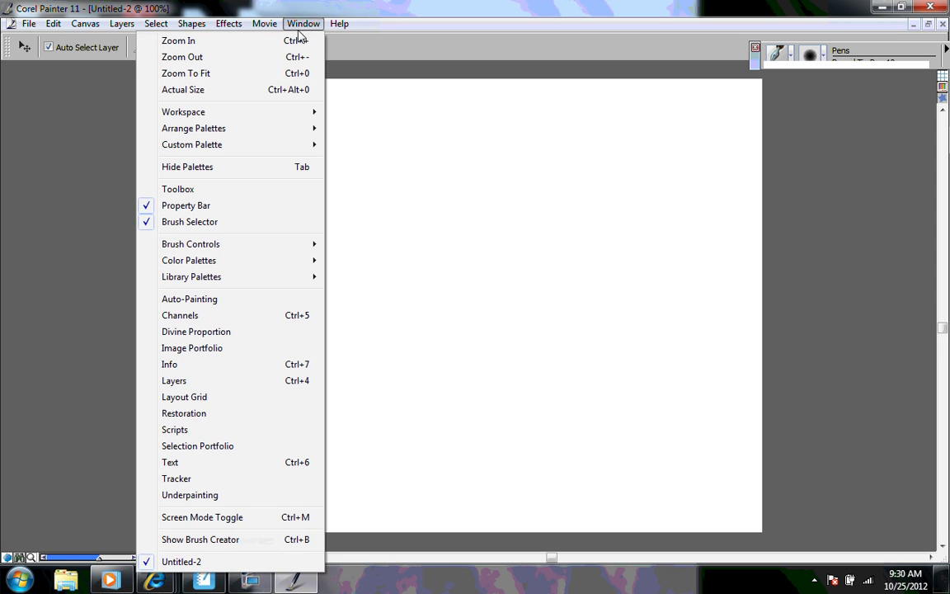
{"action": "left_click", "coordinate": [189, 191]}
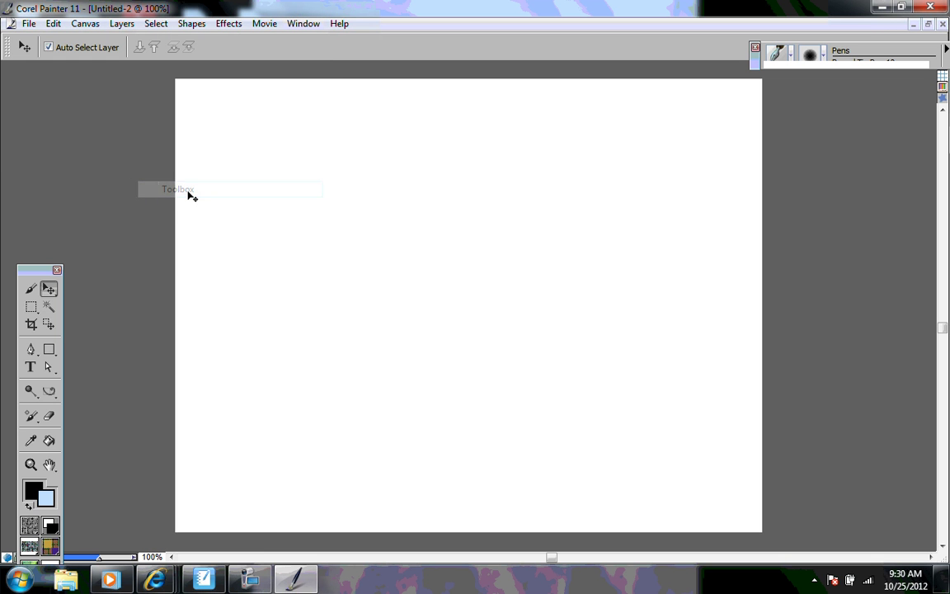
Show the Colors, Mixer and Color Sets palettes plus the Layers palette
{"action": "left_click", "coordinate": [304, 25]}
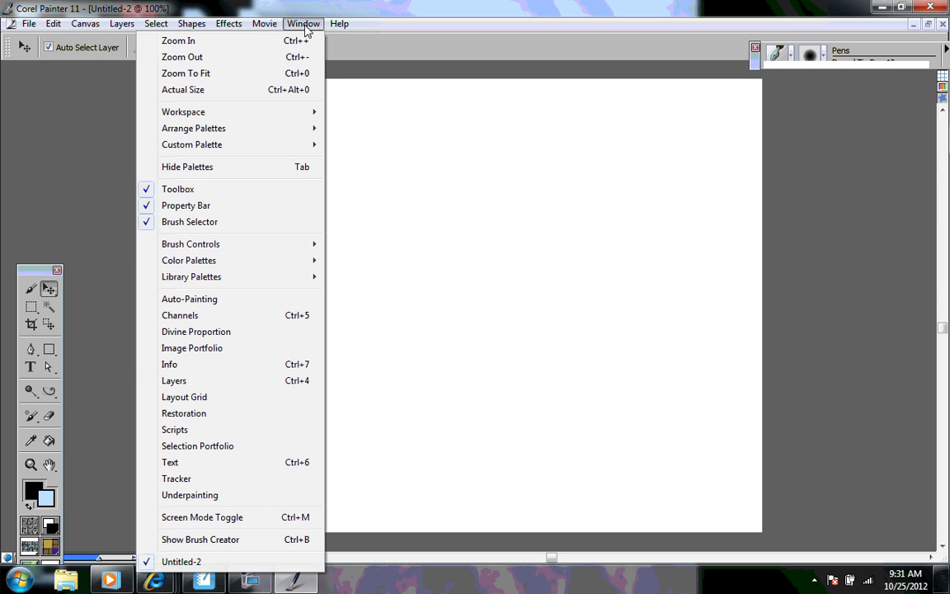
{"action": "mouse_move", "coordinate": [234, 268]}
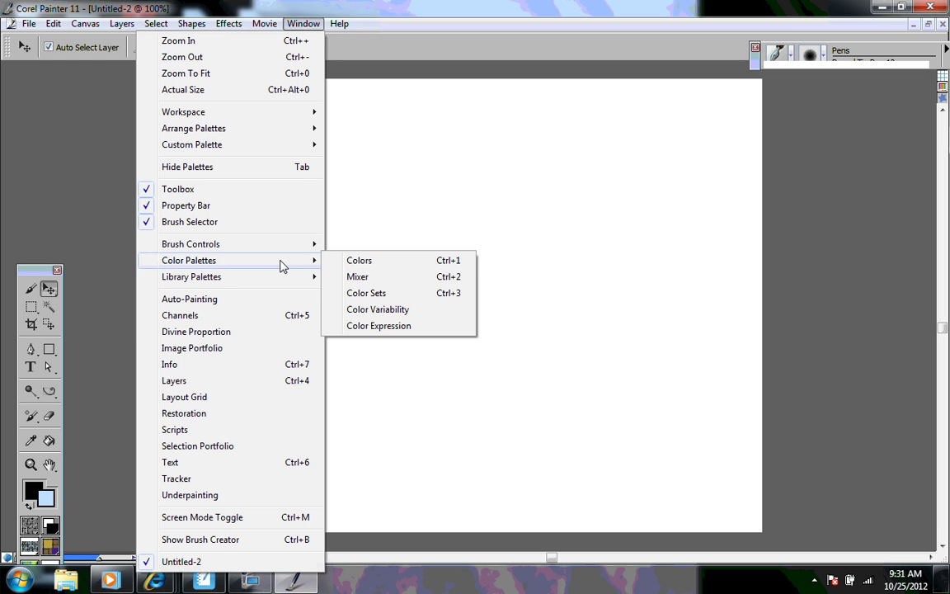
{"action": "left_click", "coordinate": [362, 261]}
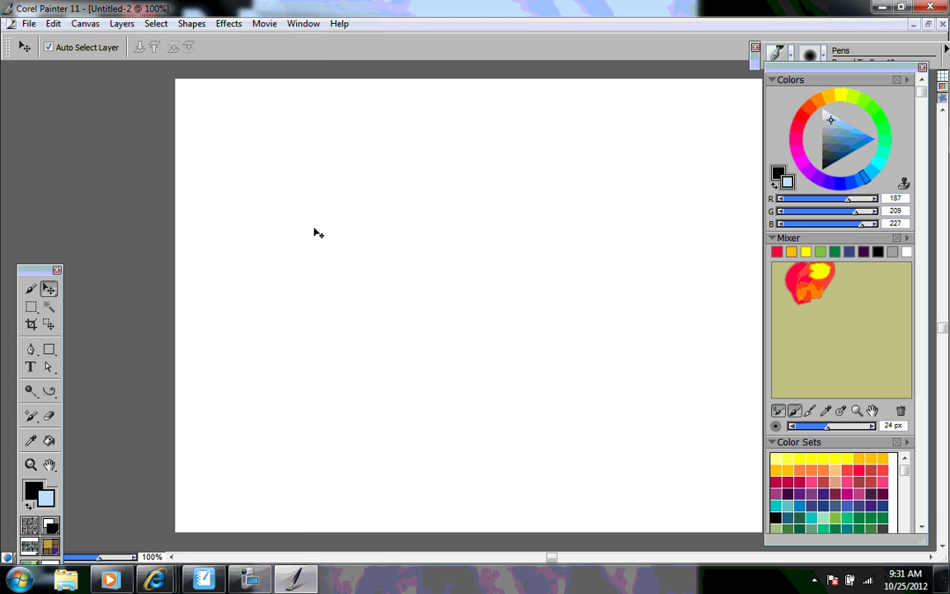
{"action": "left_click", "coordinate": [304, 26]}
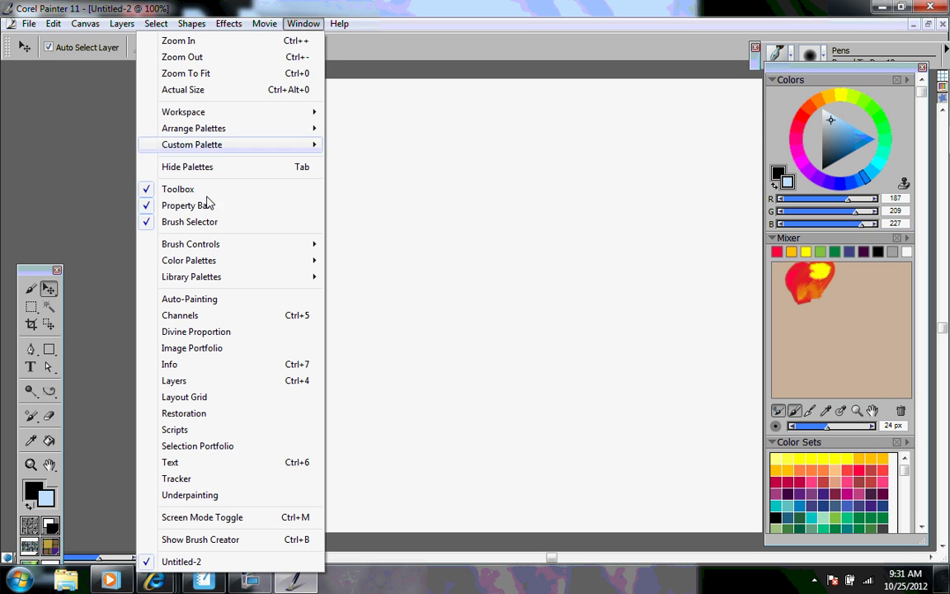
{"action": "left_click", "coordinate": [191, 382]}
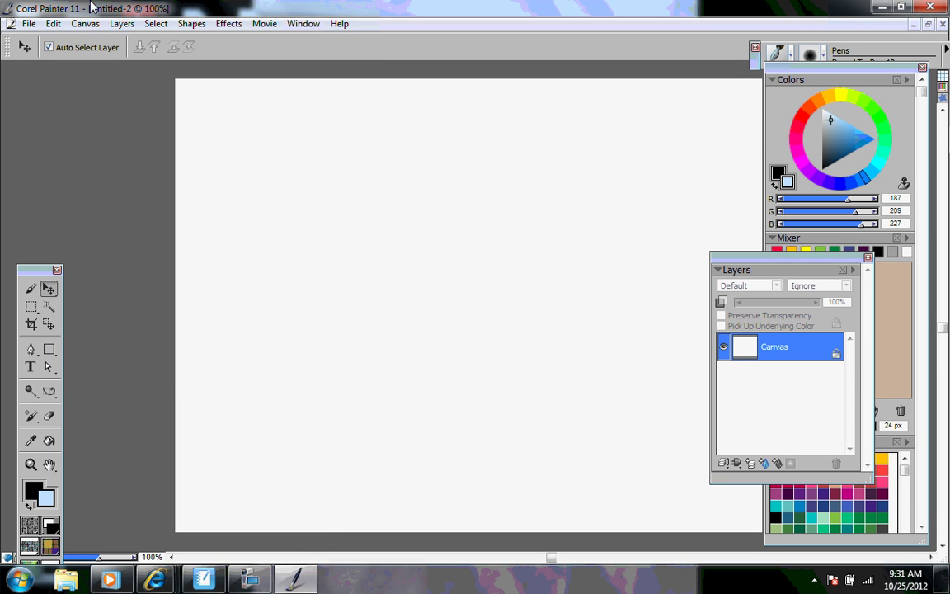
Show rulers, then drag vertical guides to about 3 and 7 inches
{"action": "left_click", "coordinate": [85, 24]}
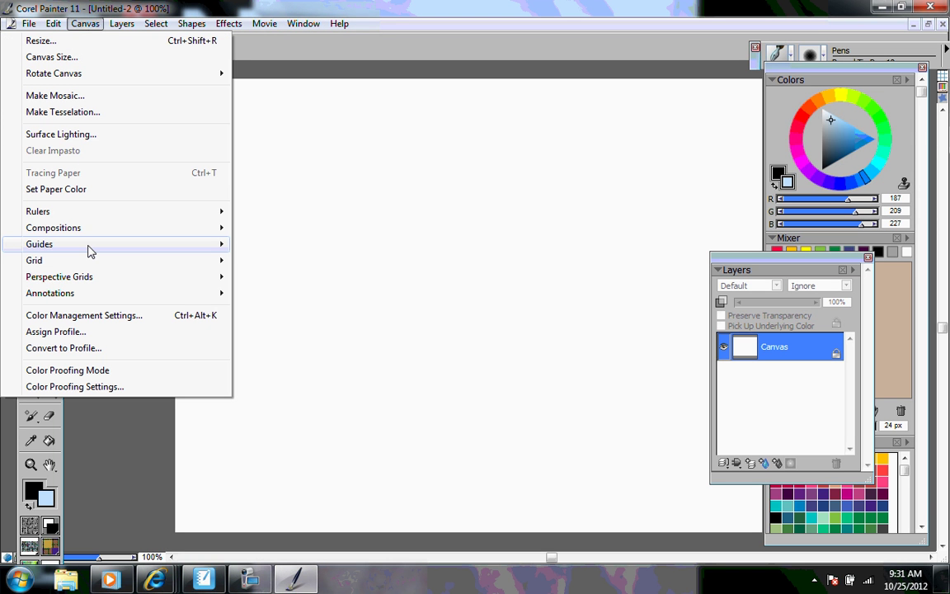
{"action": "mouse_move", "coordinate": [89, 250]}
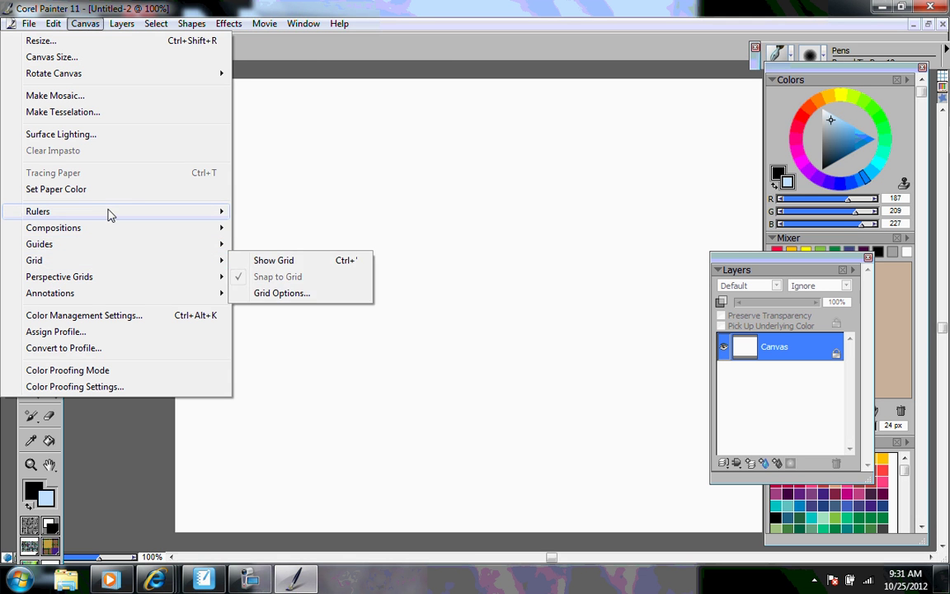
{"action": "mouse_move", "coordinate": [114, 216]}
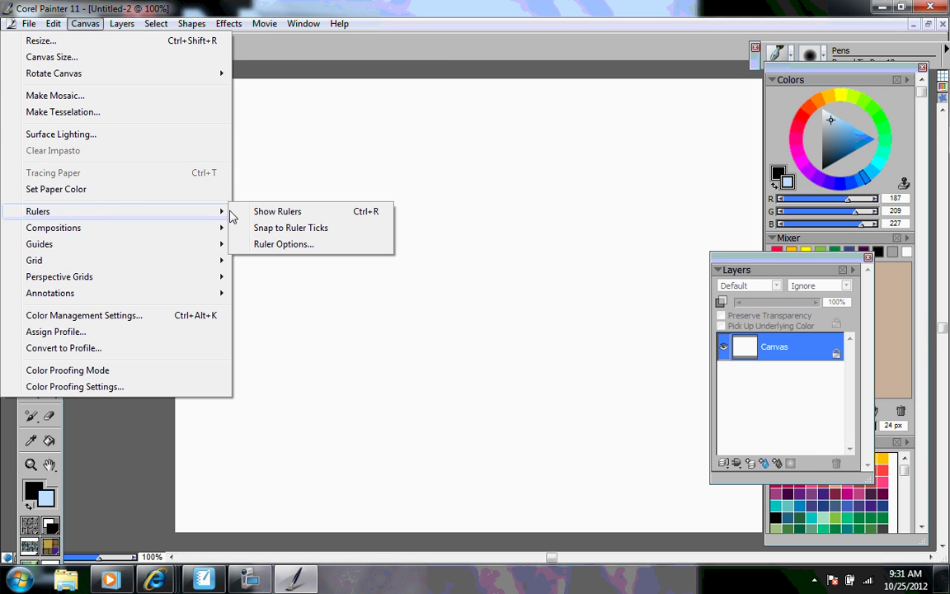
{"action": "left_click", "coordinate": [261, 215]}
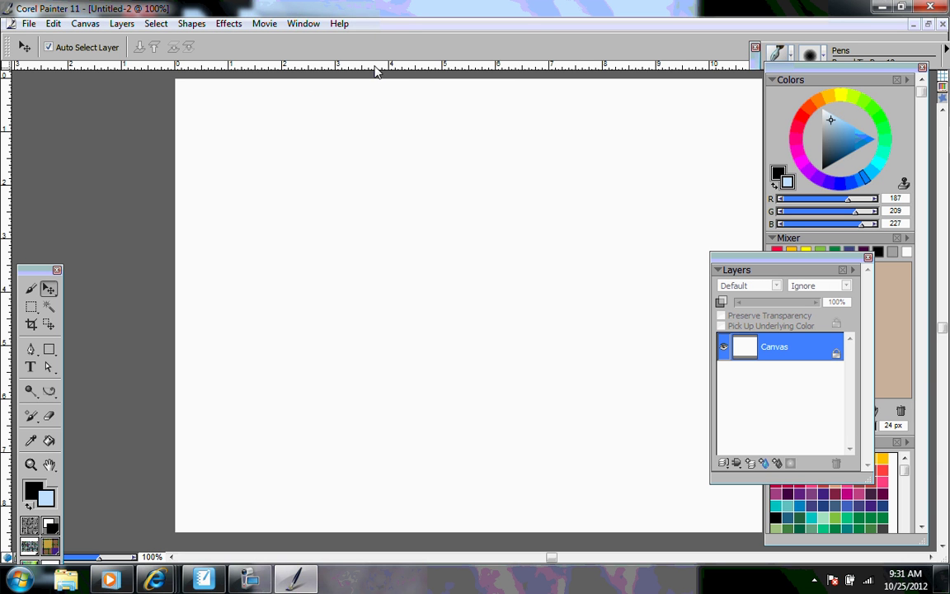
{"action": "left_click_drag", "start_coordinate": [375, 72], "coordinate": [335, 69]}
{"action": "left_click_drag", "start_coordinate": [421, 69], "coordinate": [551, 72]}
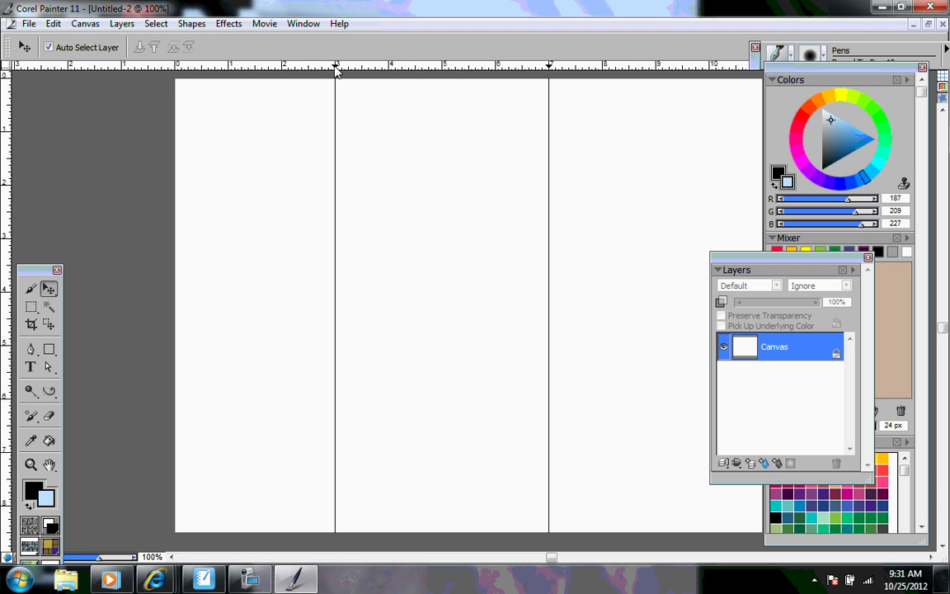
Place 100_0343.JPG from the Desktop as a new layer at 19.3% scale
{"action": "left_click", "coordinate": [229, 23]}
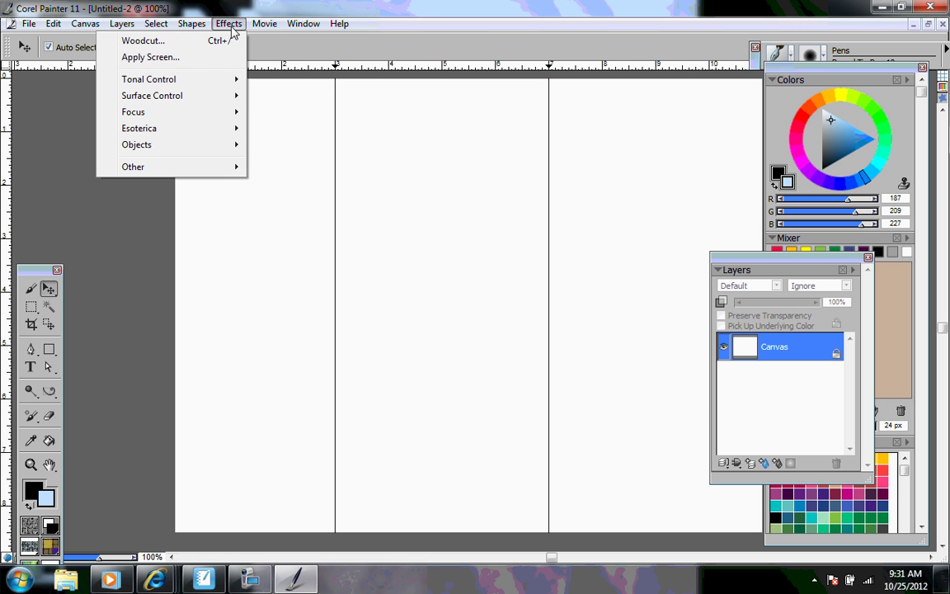
{"action": "left_click", "coordinate": [284, 41]}
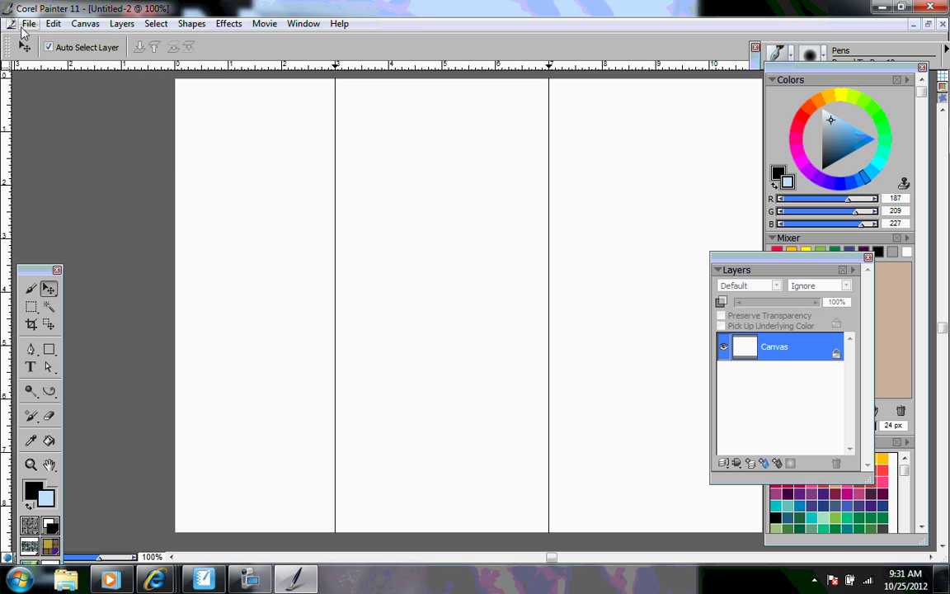
{"action": "left_click", "coordinate": [29, 24]}
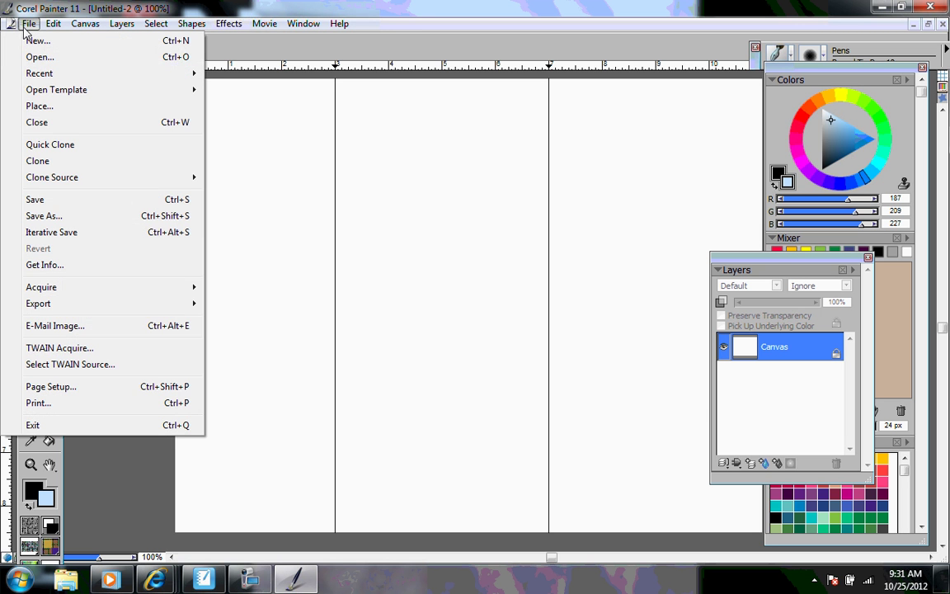
{"action": "left_click", "coordinate": [51, 108]}
{"action": "left_click", "coordinate": [479, 362]}
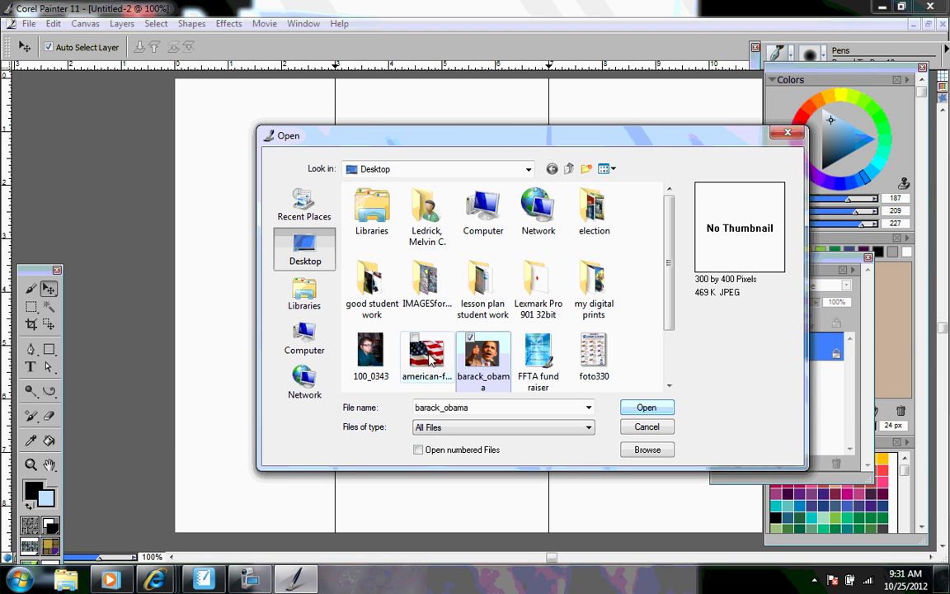
{"action": "left_click", "coordinate": [376, 355]}
{"action": "left_click", "coordinate": [647, 408]}
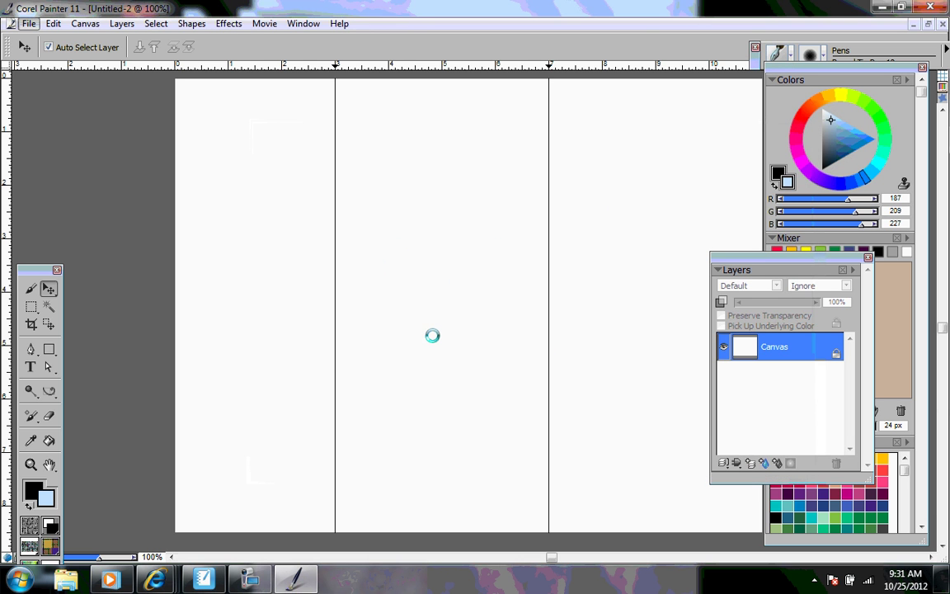
{"action": "left_click", "coordinate": [583, 359]}
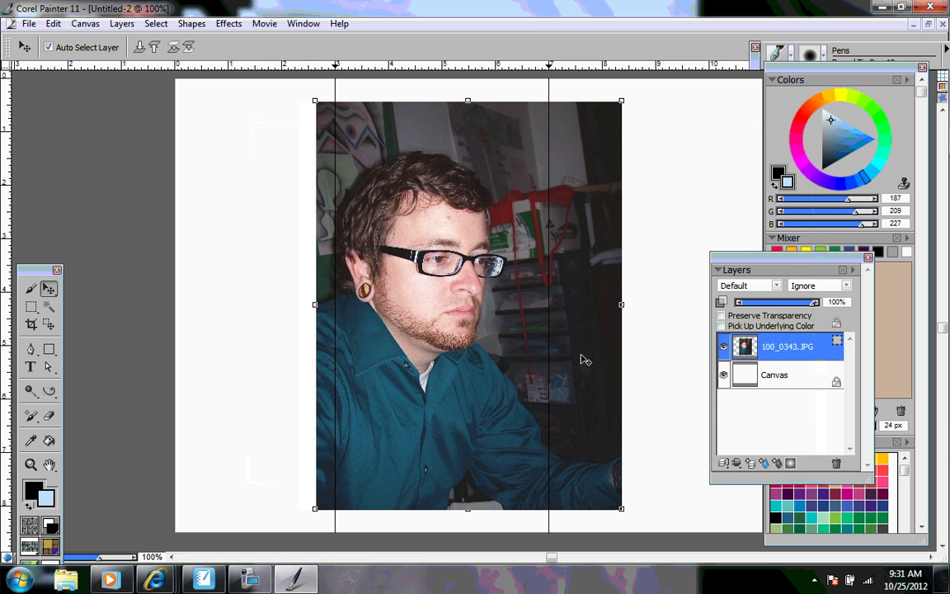
Move the photo layer to the top-left, stretch it over the canvas, and zoom to 90%
{"action": "left_click", "coordinate": [301, 106]}
{"action": "left_click", "coordinate": [329, 114]}
{"action": "left_click_drag", "start_coordinate": [328, 114], "coordinate": [186, 90]}
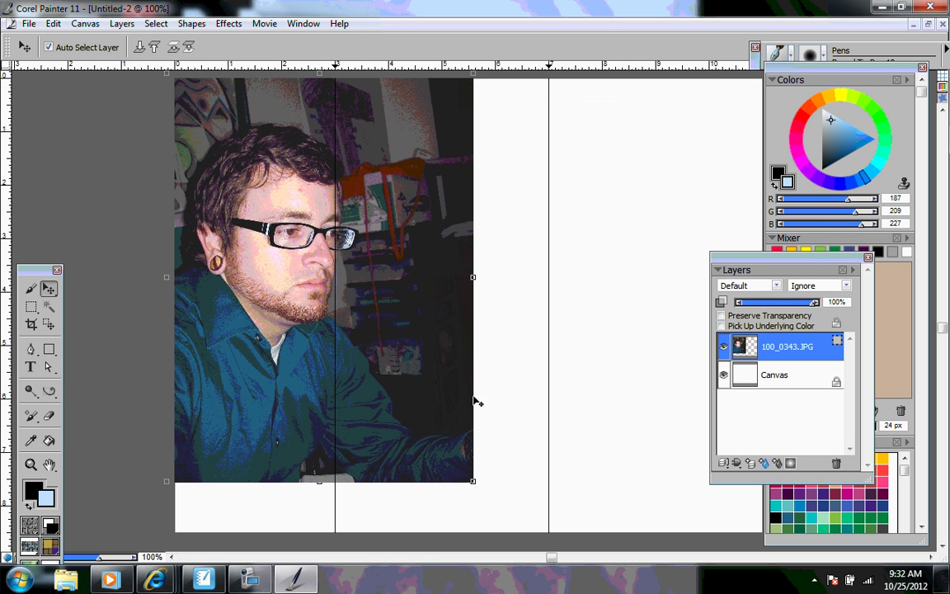
{"action": "left_click_drag", "start_coordinate": [479, 489], "coordinate": [872, 532]}
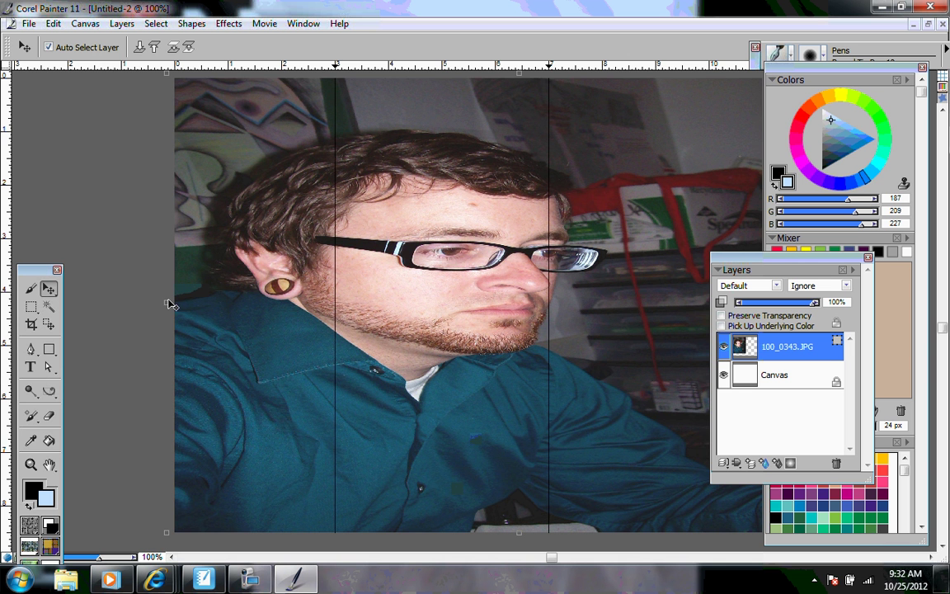
{"action": "mouse_move", "coordinate": [168, 303]}
{"action": "left_mouse_down"}
{"action": "mouse_move", "coordinate": [524, 335]}
{"action": "mouse_move", "coordinate": [543, 316]}
{"action": "left_mouse_up"}
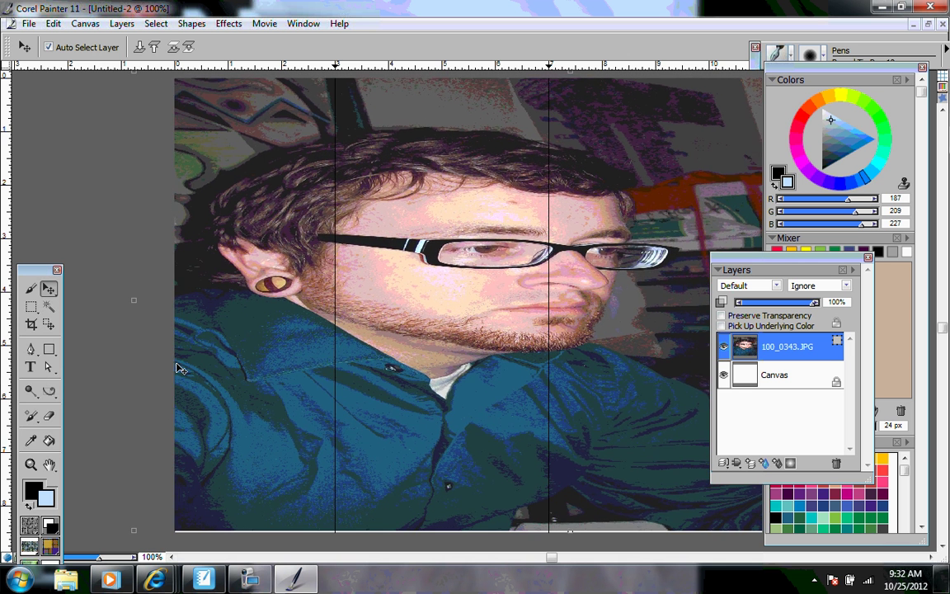
{"action": "left_click_drag", "start_coordinate": [177, 369], "coordinate": [273, 410]}
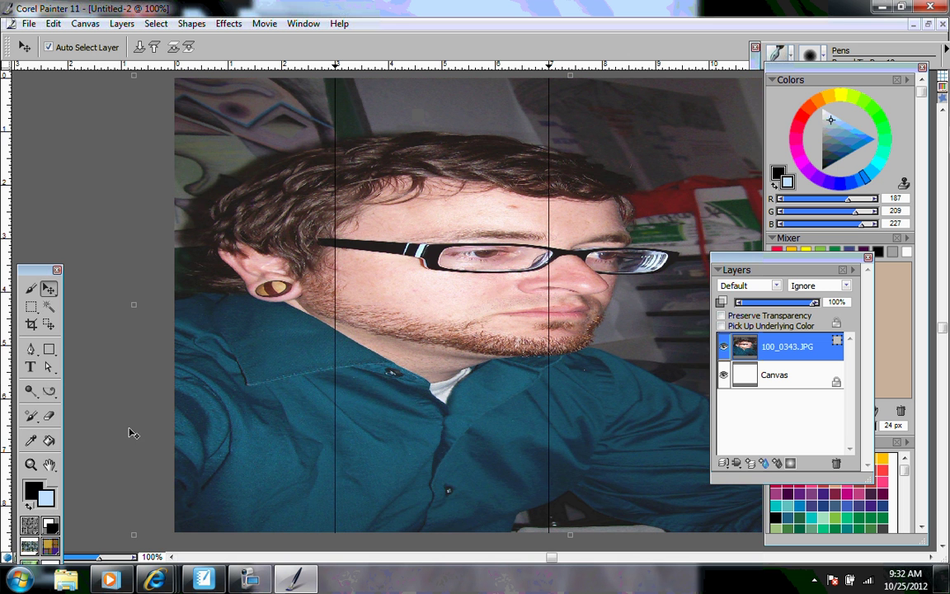
{"action": "left_click_drag", "start_coordinate": [98, 560], "coordinate": [96, 561]}
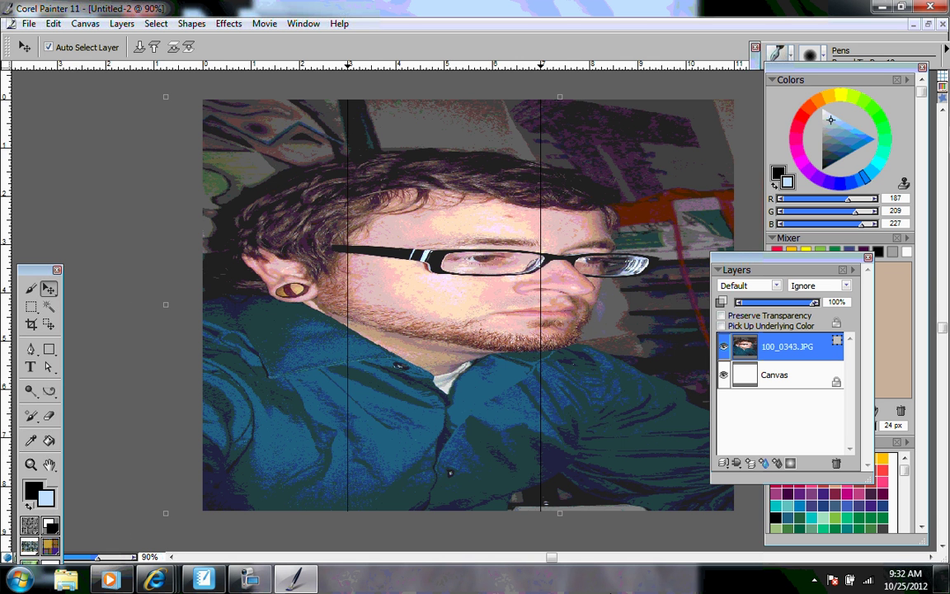
{"action": "left_click_drag", "start_coordinate": [553, 558], "coordinate": [578, 558]}
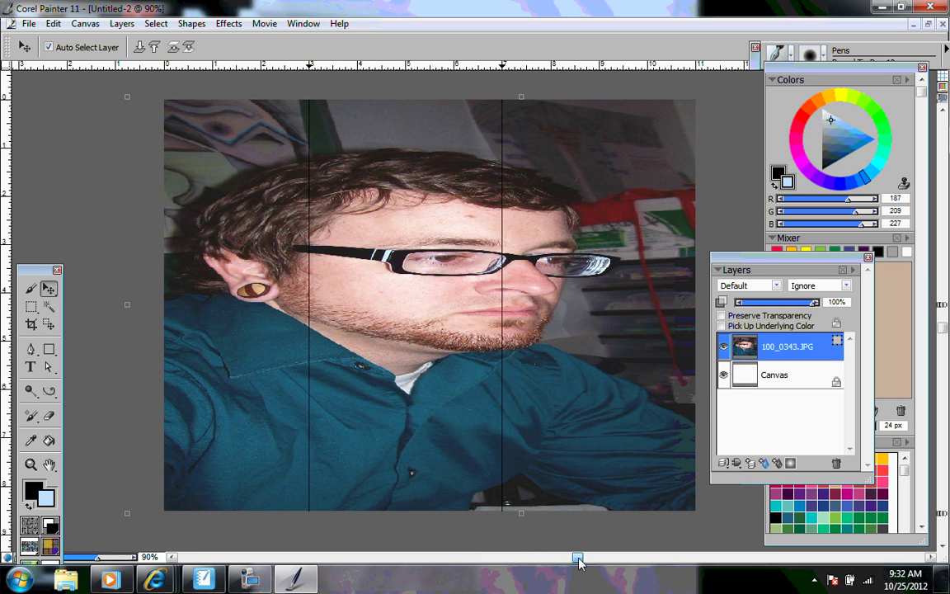
Set the Paint Bucket to fill with the Overpass gradient
{"action": "left_click", "coordinate": [50, 442]}
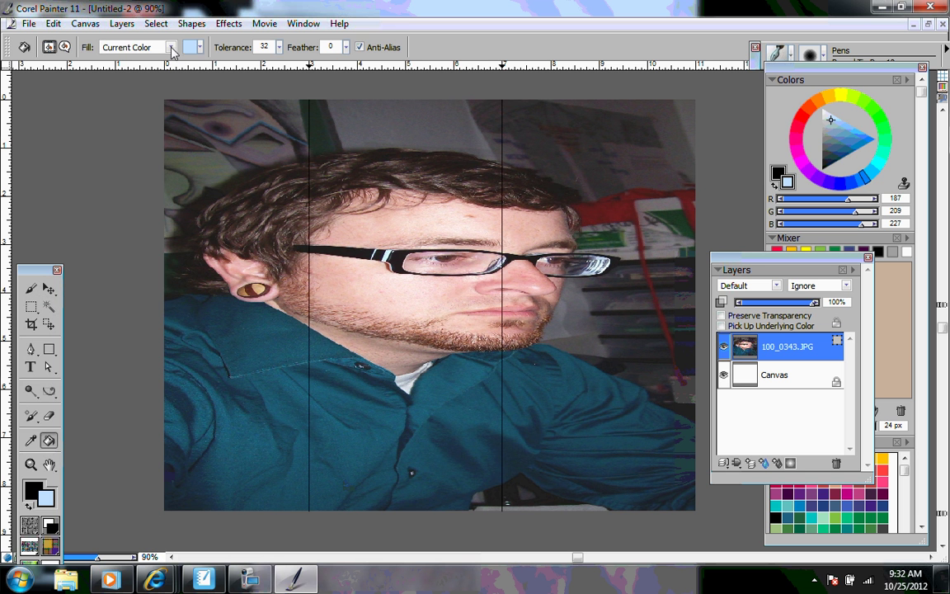
{"action": "left_click", "coordinate": [169, 47]}
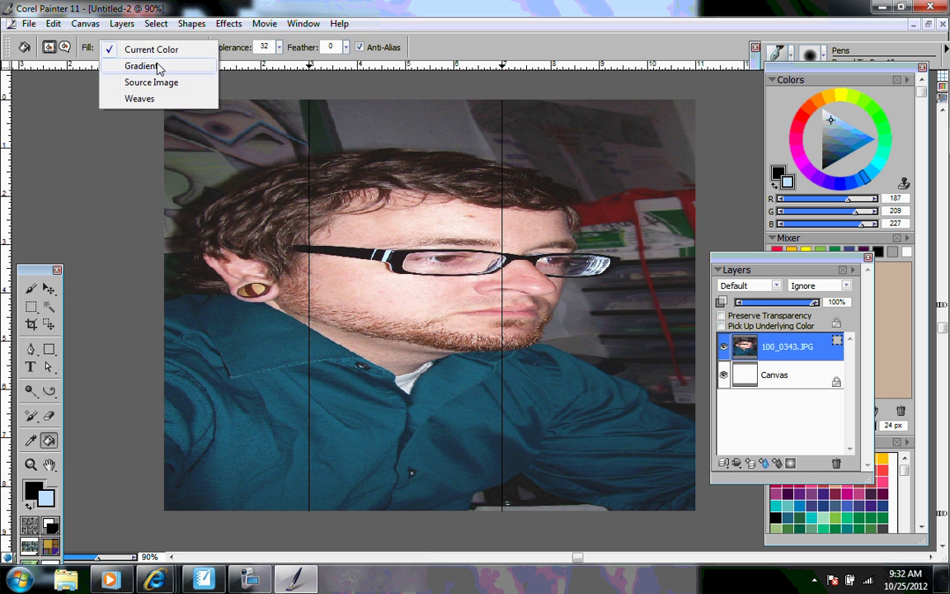
{"action": "left_click", "coordinate": [156, 66]}
{"action": "left_click", "coordinate": [189, 47]}
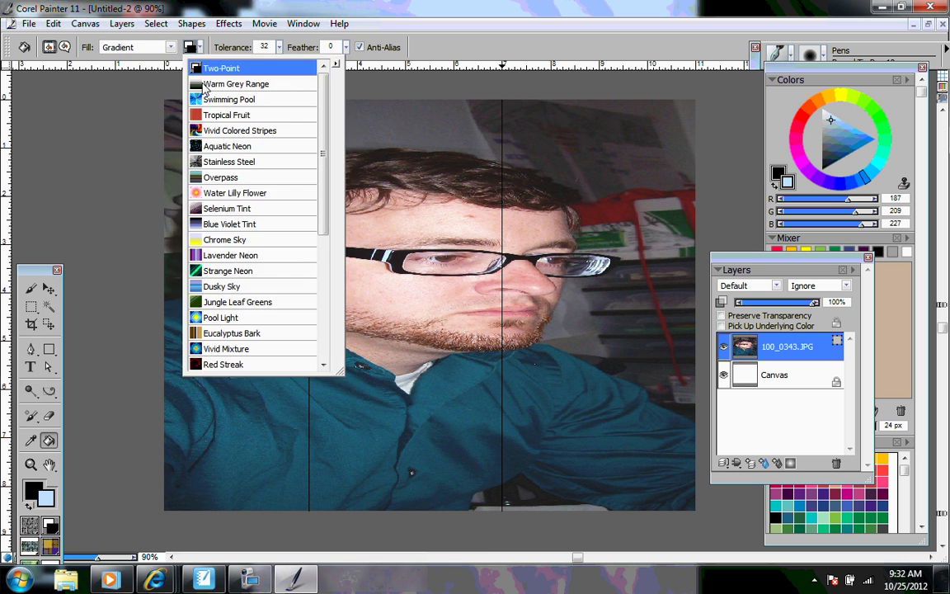
{"action": "left_click", "coordinate": [230, 178]}
Fill the top background and face with Overpass, undoing the unwanted fills
{"action": "left_click", "coordinate": [409, 102]}
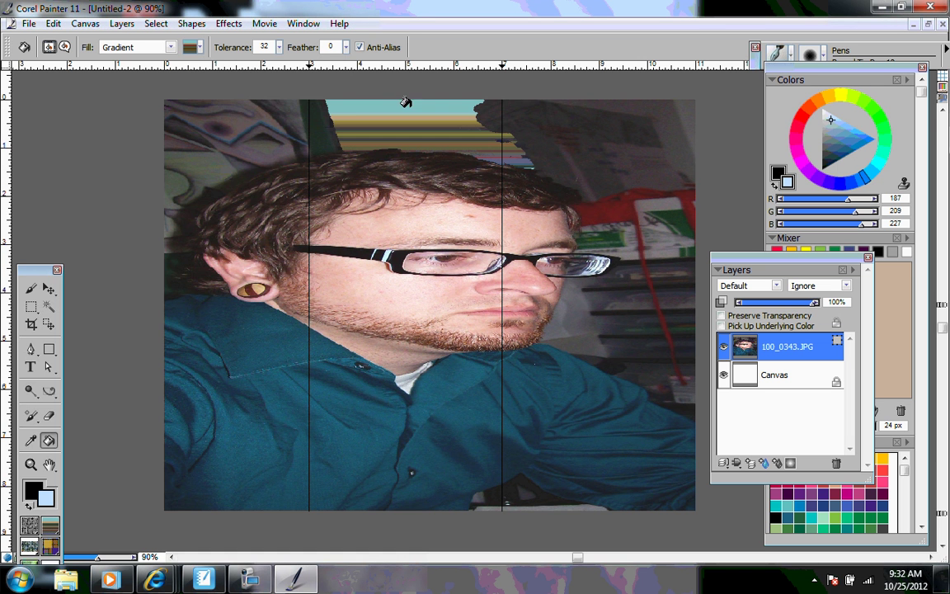
{"action": "left_click", "coordinate": [336, 153]}
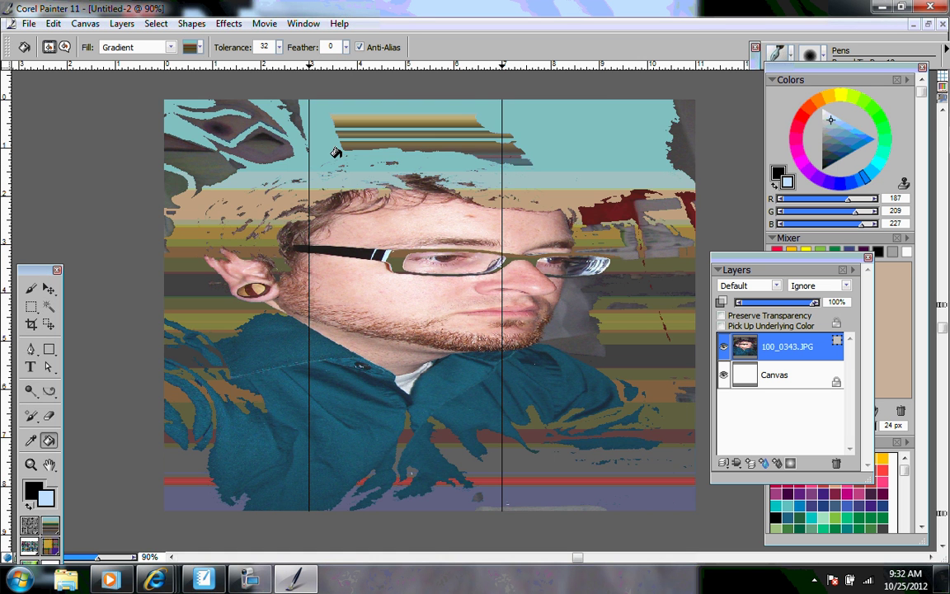
{"action": "key", "text": "ctrl+z"}
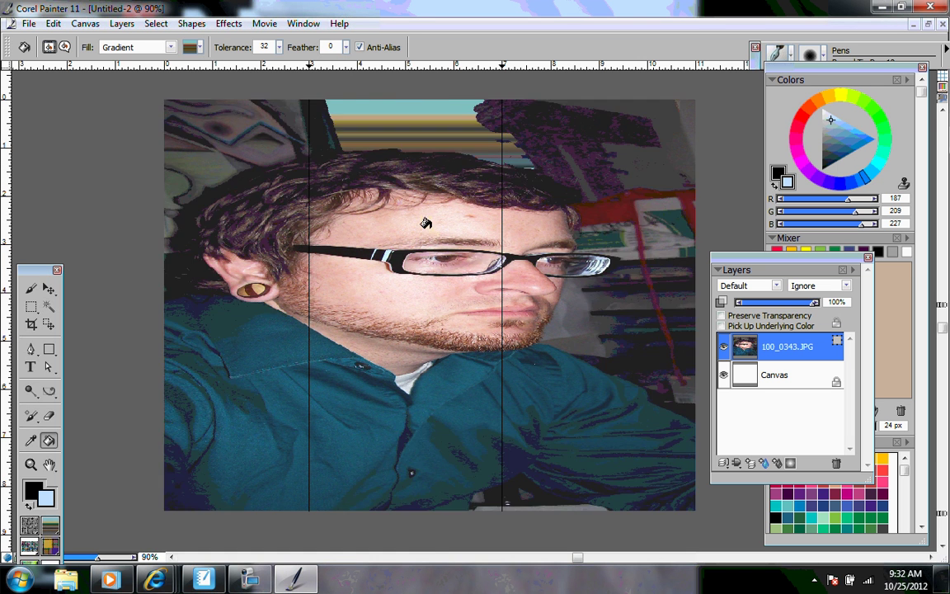
{"action": "left_click", "coordinate": [377, 279]}
{"action": "left_click", "coordinate": [397, 212]}
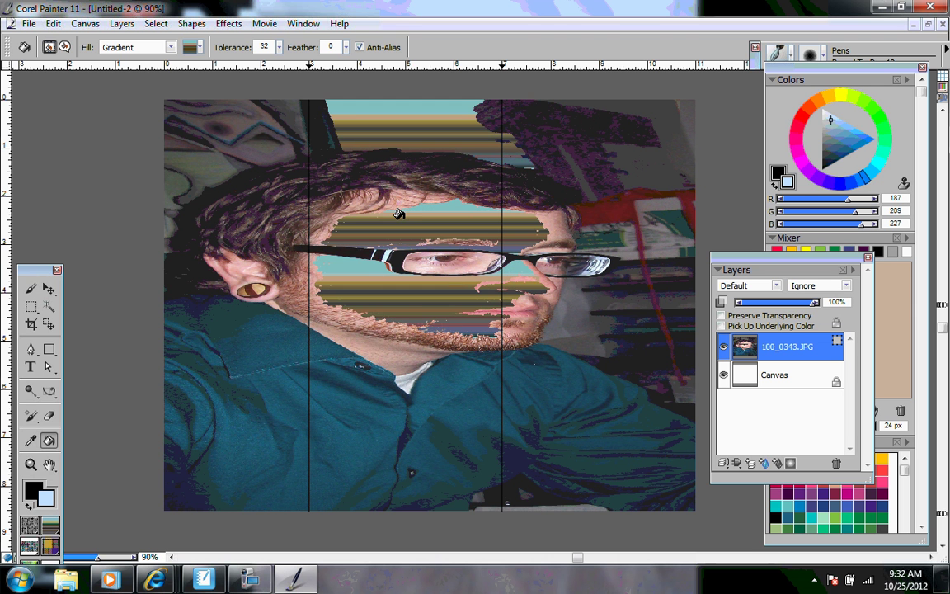
{"action": "key", "text": "ctrl+z"}
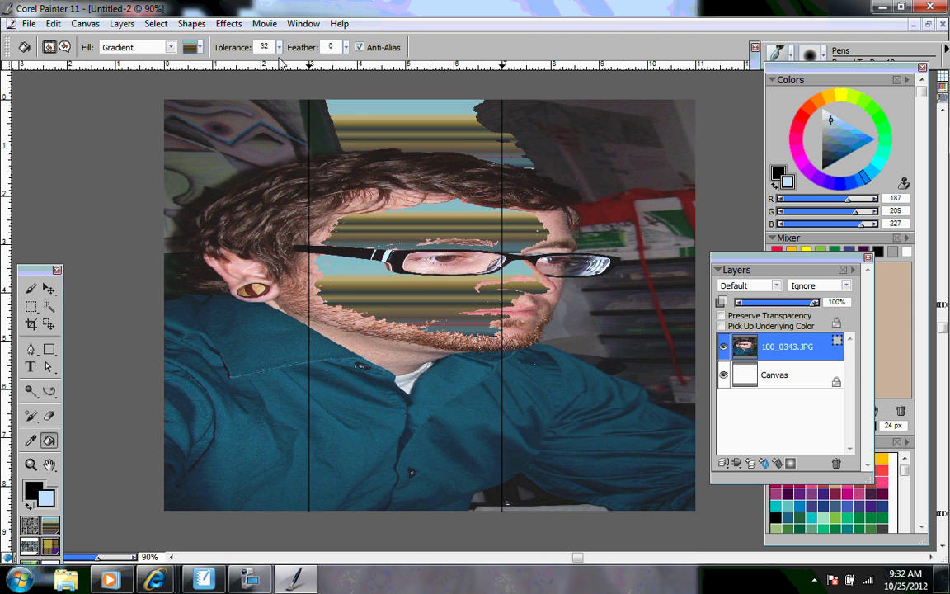
Undo a tolerance-75 fill, then fill the teal shirt at tolerance 22
{"action": "left_click_drag", "start_coordinate": [281, 49], "coordinate": [289, 53]}
{"action": "left_click", "coordinate": [292, 417]}
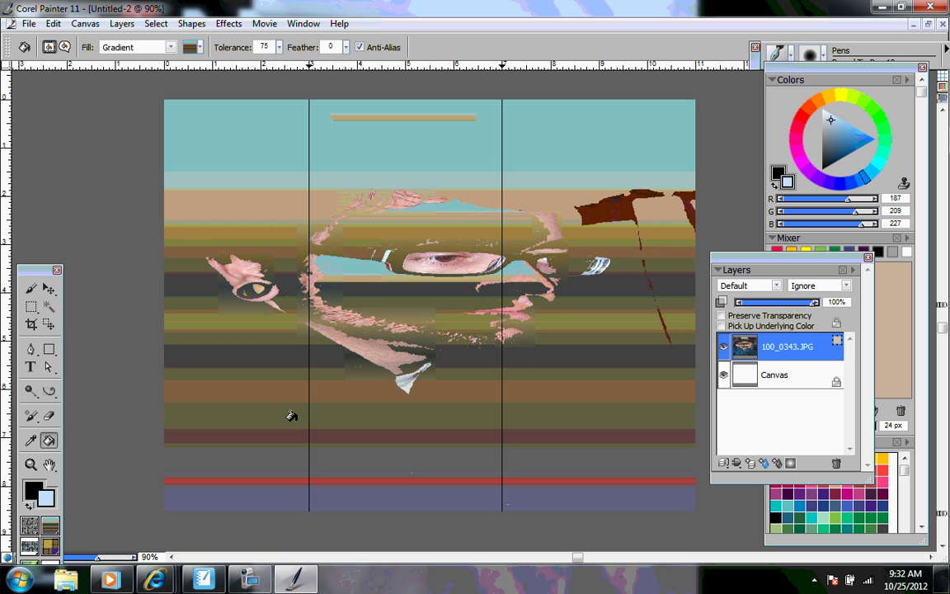
{"action": "key", "text": "ctrl+z"}
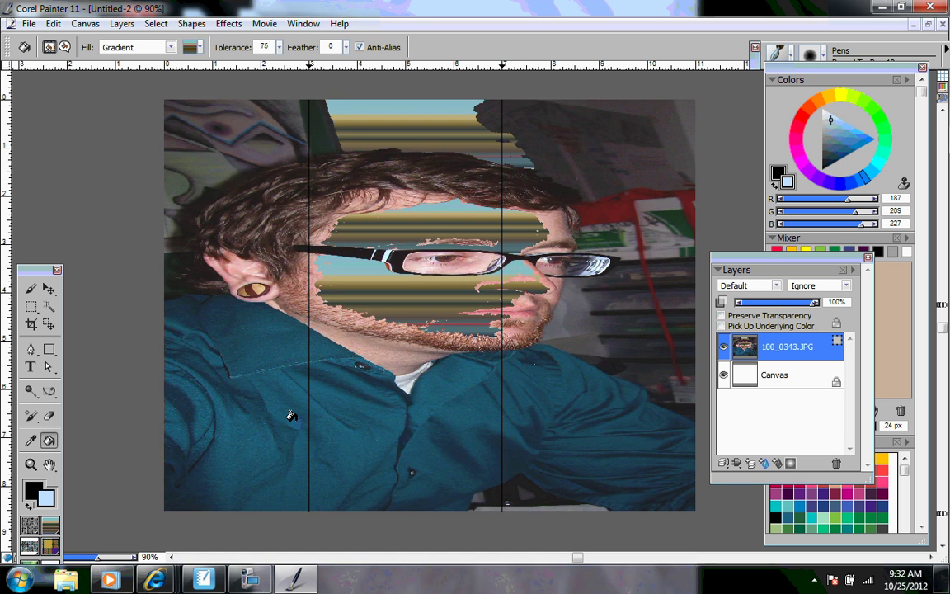
{"action": "mouse_move", "coordinate": [278, 47]}
{"action": "left_mouse_down"}
{"action": "mouse_move", "coordinate": [243, 51]}
{"action": "mouse_move", "coordinate": [265, 52]}
{"action": "left_mouse_up"}
{"action": "left_click", "coordinate": [282, 408]}
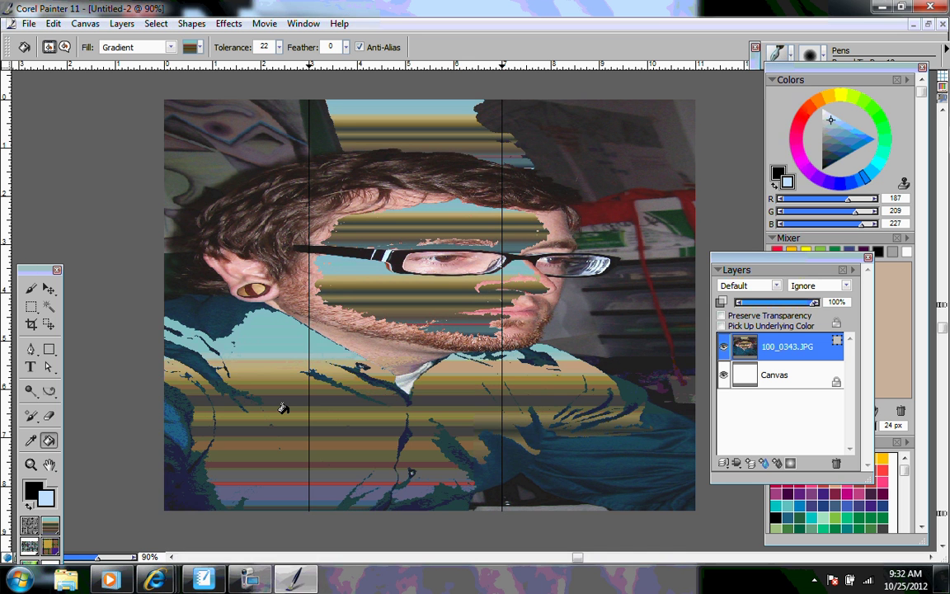
Switch the Paint Bucket fill to the Vasarely weave
{"action": "left_click", "coordinate": [170, 50]}
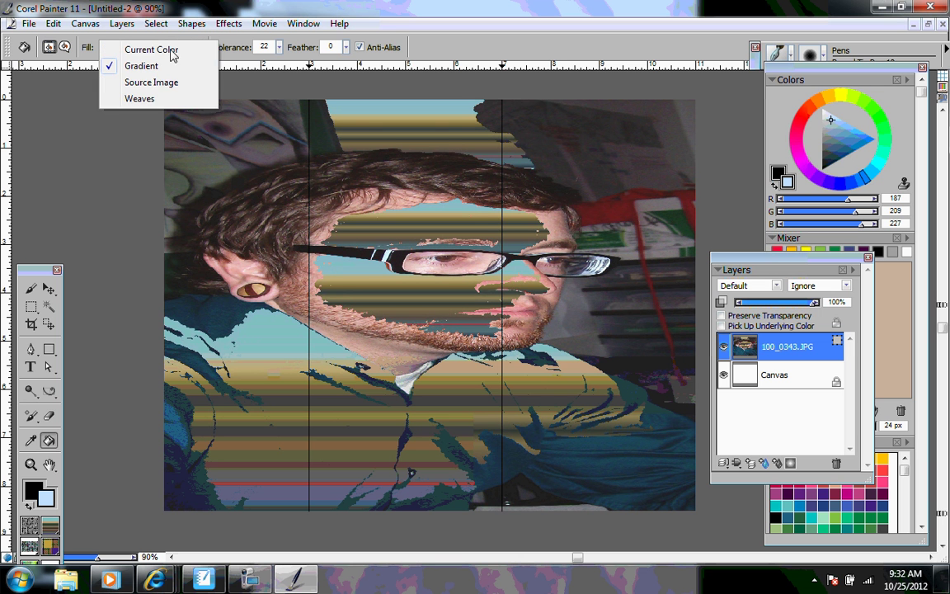
{"action": "left_click", "coordinate": [165, 95]}
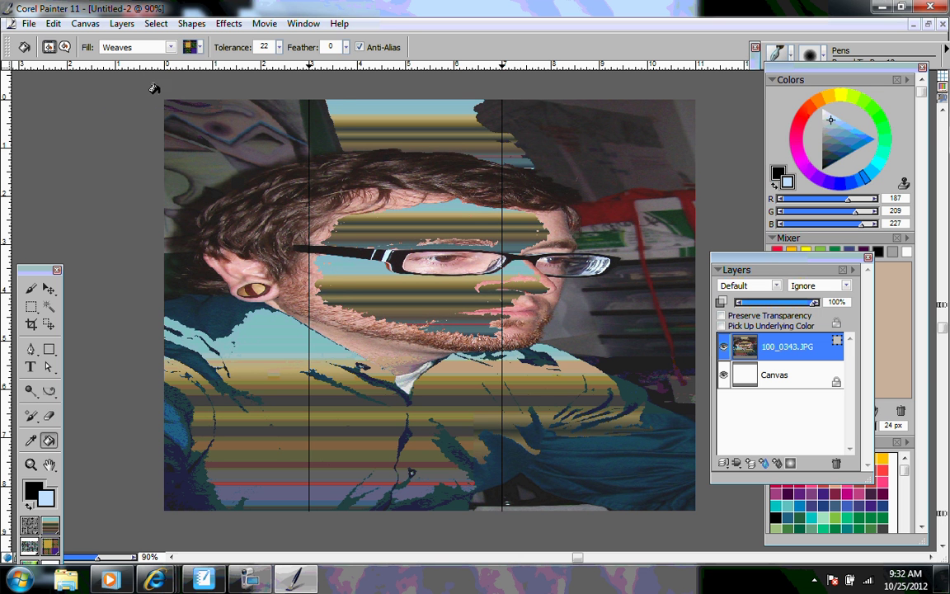
{"action": "left_click", "coordinate": [189, 47]}
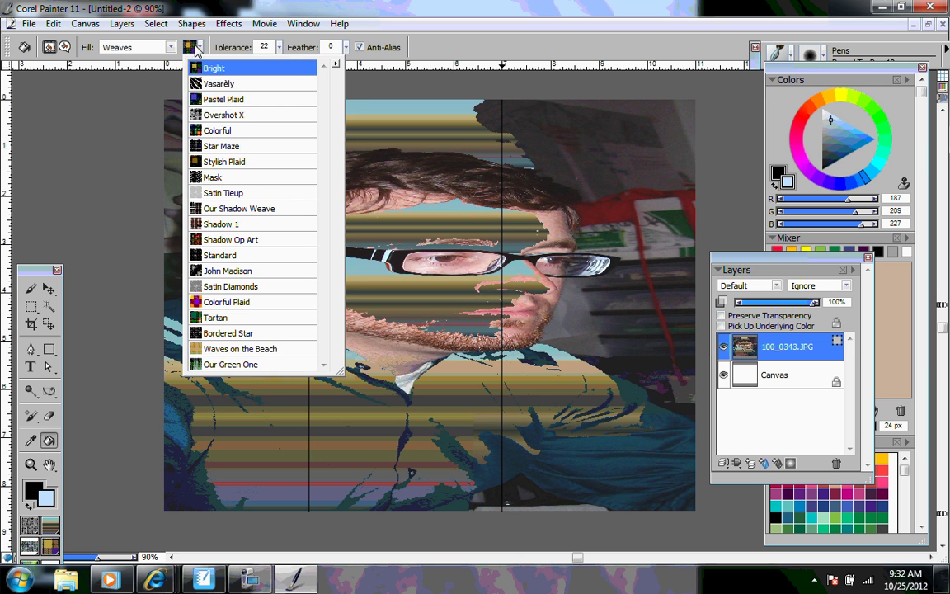
{"action": "left_click", "coordinate": [238, 84]}
Fill the hair, top background, lower band and lower-right blue area with the weave
{"action": "left_click", "coordinate": [508, 145]}
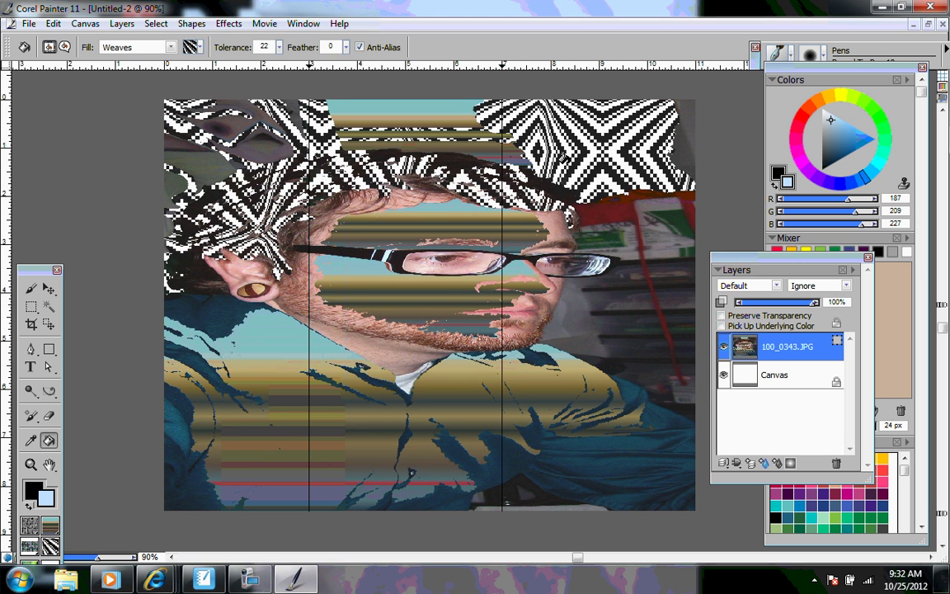
{"action": "left_click", "coordinate": [486, 411]}
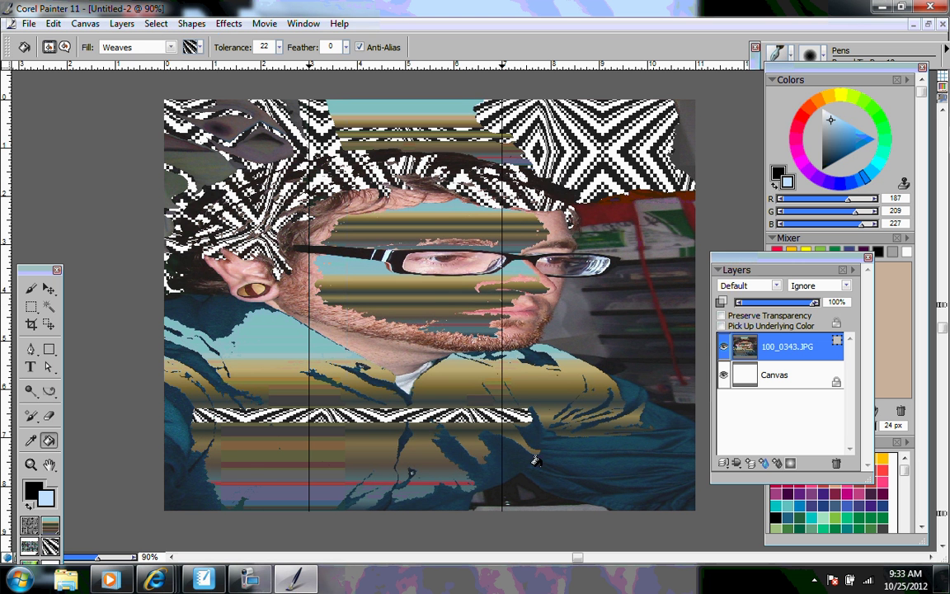
{"action": "left_click", "coordinate": [433, 465]}
{"action": "left_click", "coordinate": [543, 467]}
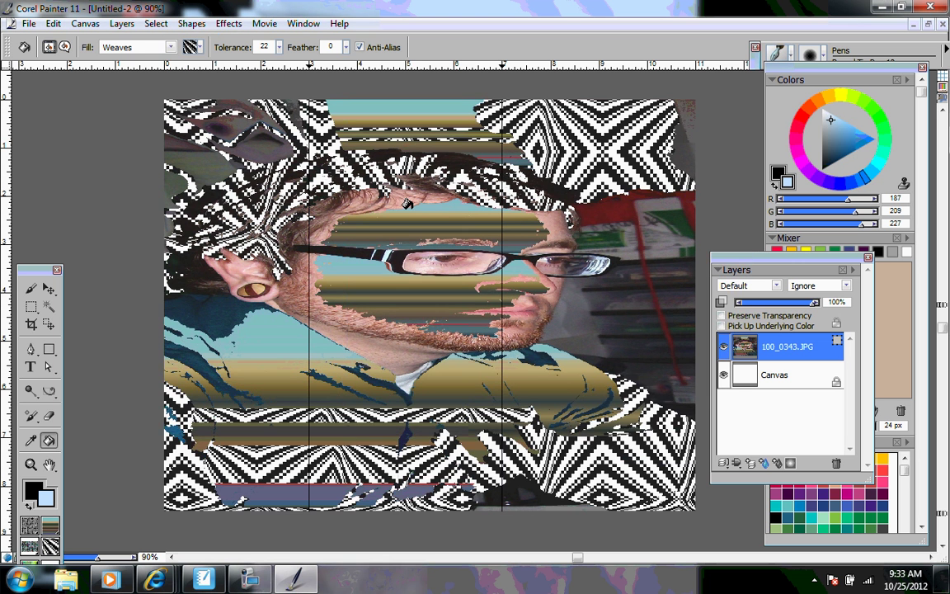
{"action": "left_click", "coordinate": [229, 26]}
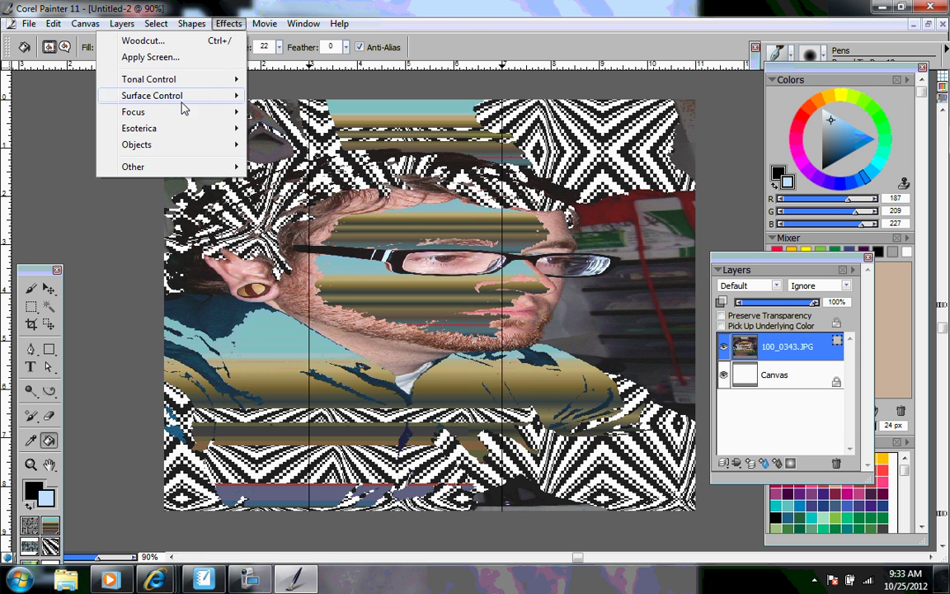
Choose Effects > Tonal Control > Posterize and commit the photo to an image layer
{"action": "mouse_move", "coordinate": [208, 86]}
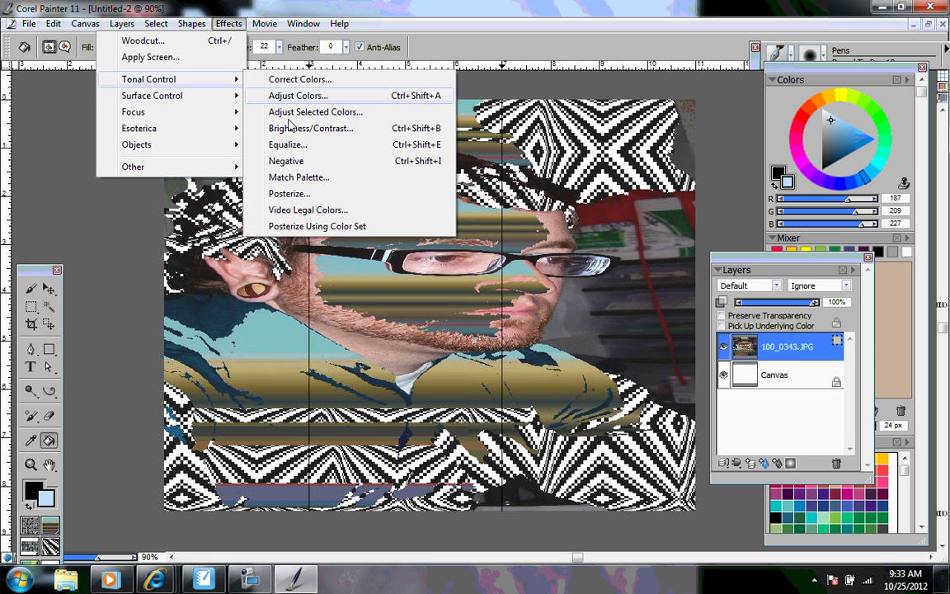
{"action": "left_click", "coordinate": [275, 192]}
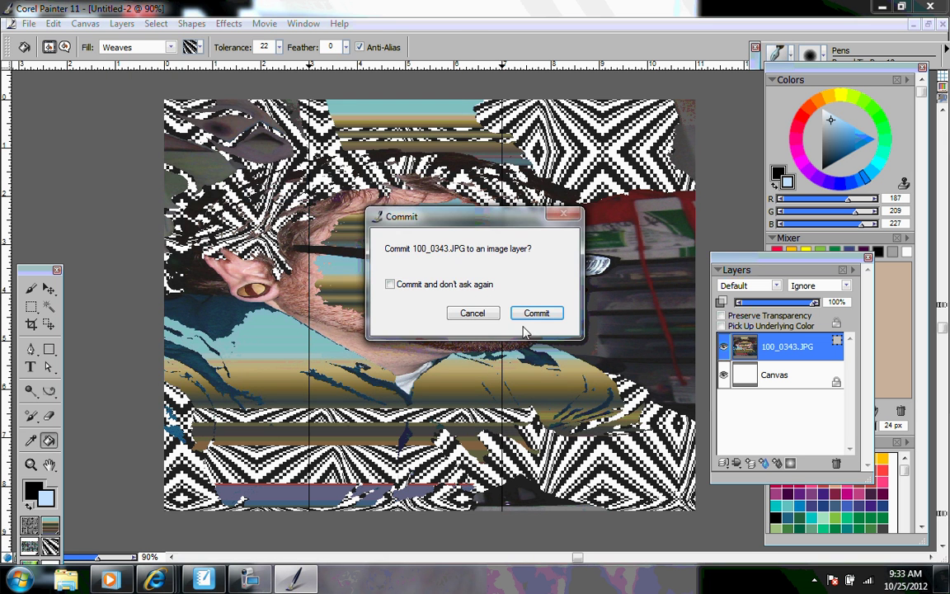
{"action": "left_click", "coordinate": [536, 313]}
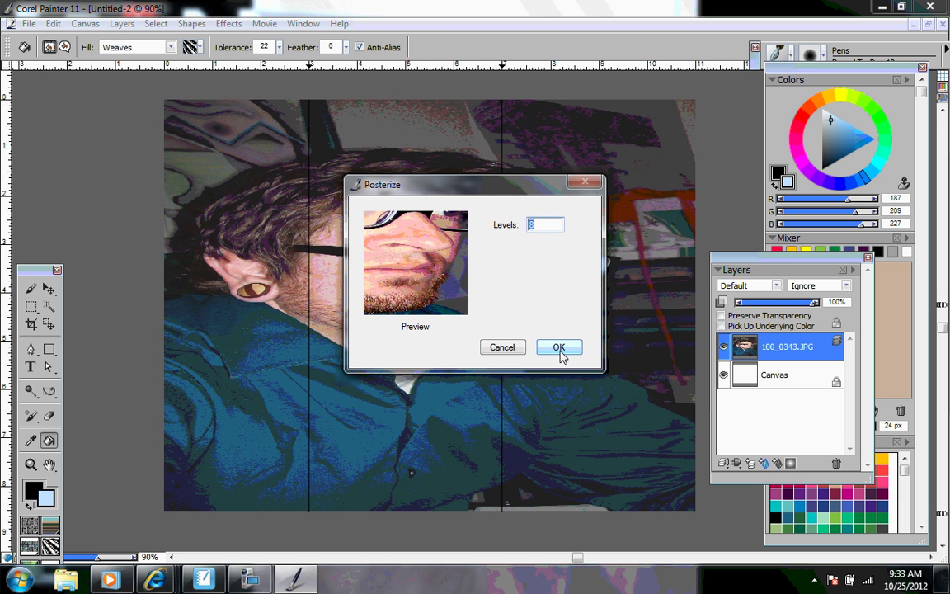
Cancel Posterize, then weave-fill the top-left, top-centre and right background and teal shirt
{"action": "left_click", "coordinate": [493, 345]}
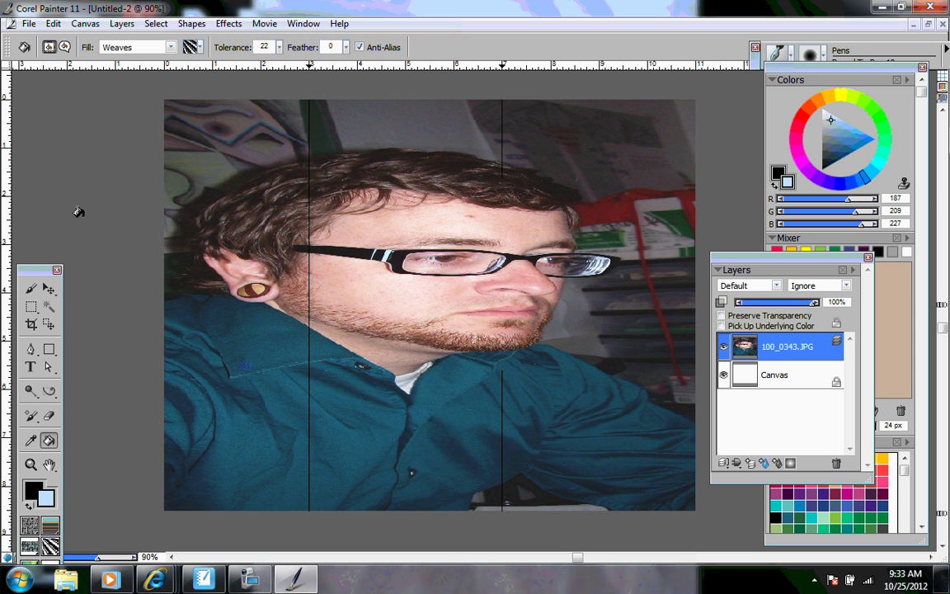
{"action": "left_click", "coordinate": [240, 147]}
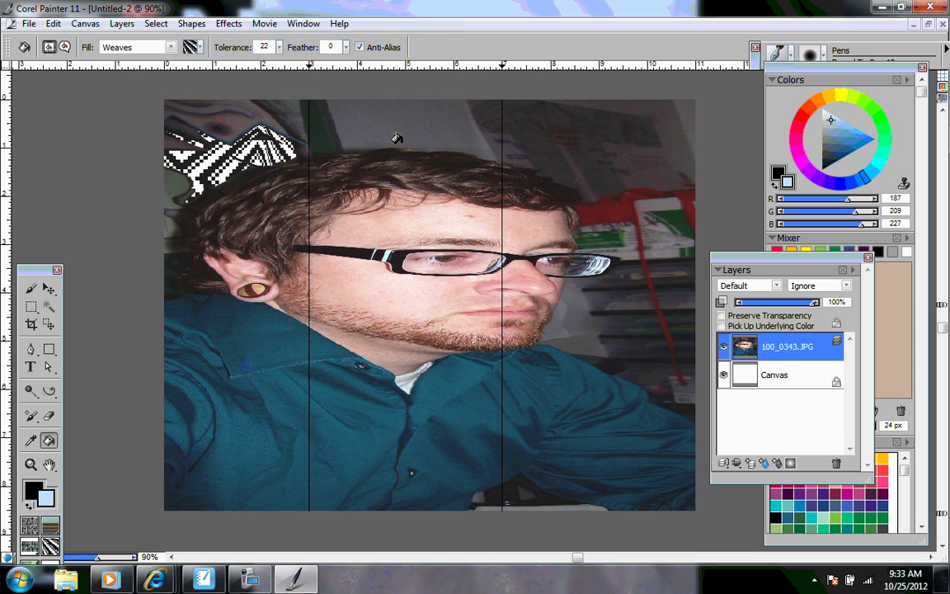
{"action": "left_click", "coordinate": [363, 123]}
{"action": "left_click", "coordinate": [569, 147]}
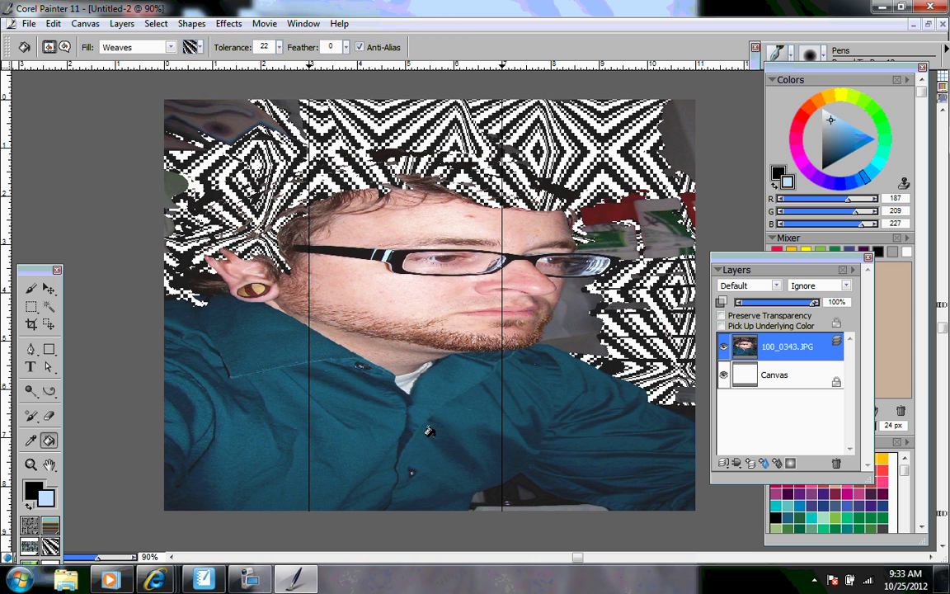
{"action": "left_click", "coordinate": [394, 446]}
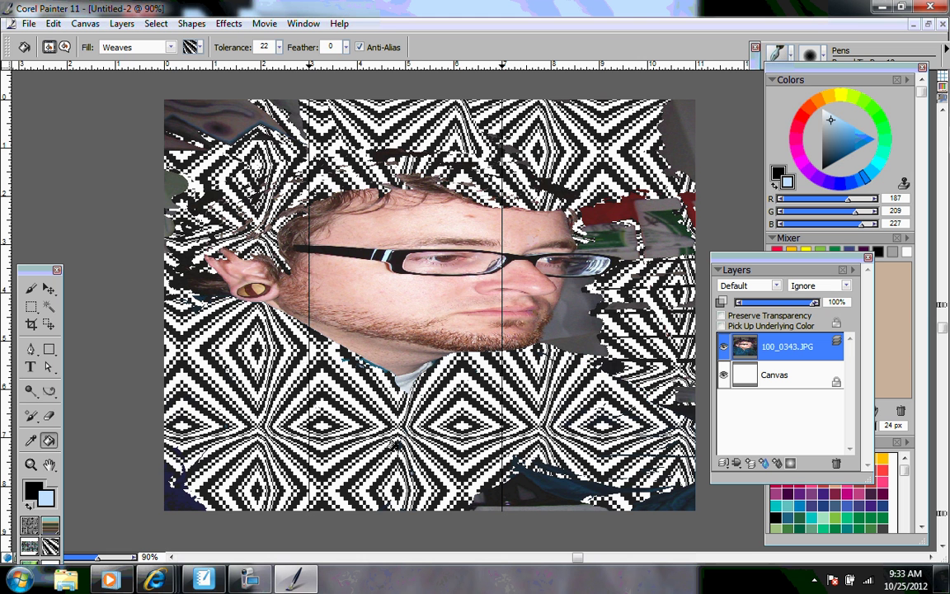
{"action": "left_click", "coordinate": [198, 50]}
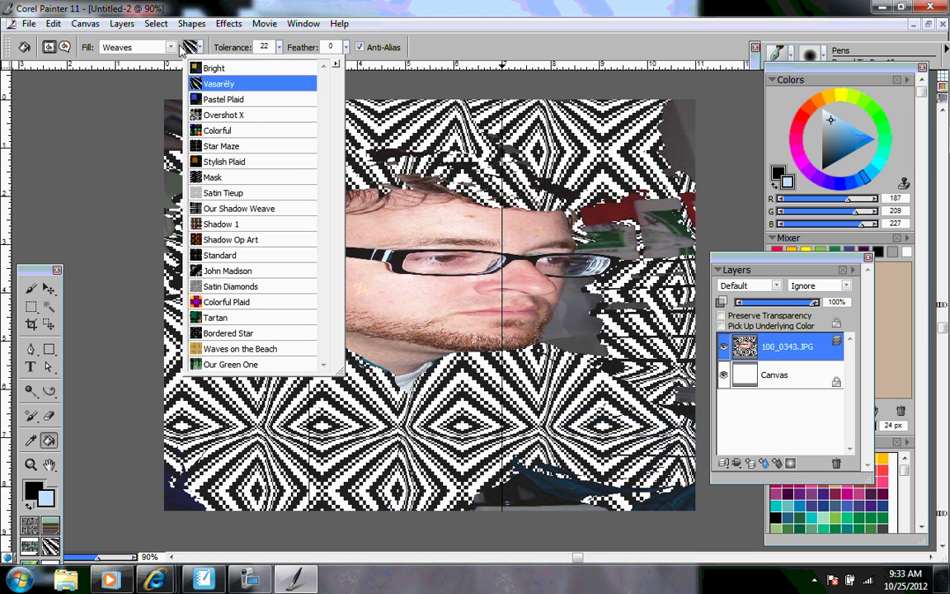
Set the Paint Bucket to fill with the Water Lilly Flower gradient
{"action": "left_click", "coordinate": [167, 48]}
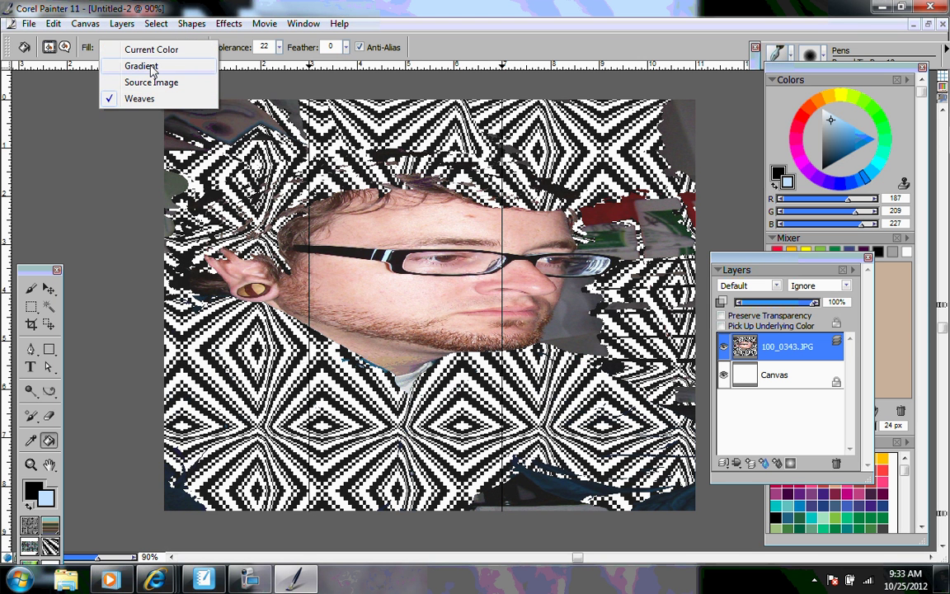
{"action": "left_click", "coordinate": [152, 67]}
{"action": "left_click", "coordinate": [189, 48]}
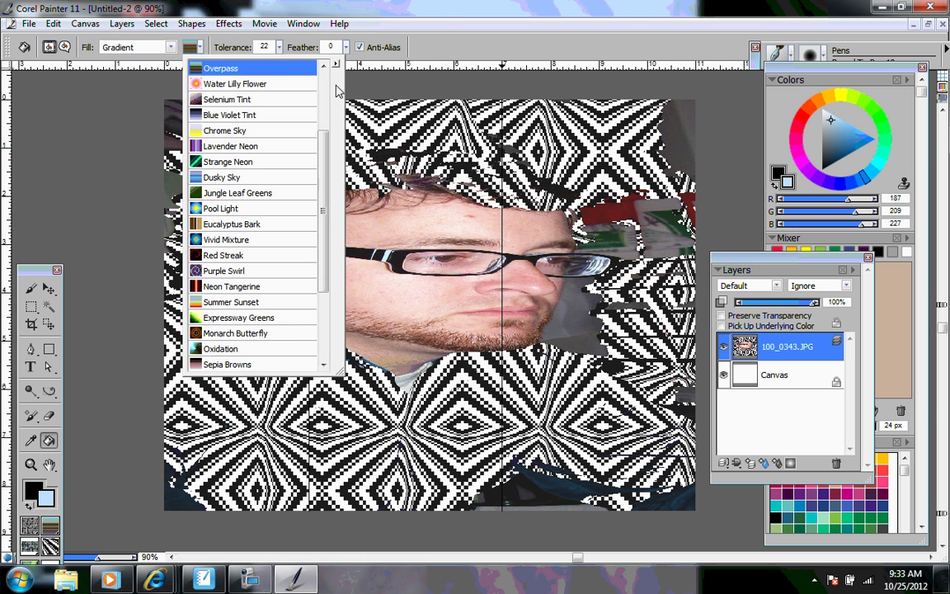
{"action": "left_click", "coordinate": [264, 89]}
Fill the cheek, forehead and several weave regions around the face with the flower gradient
{"action": "left_click", "coordinate": [237, 161]}
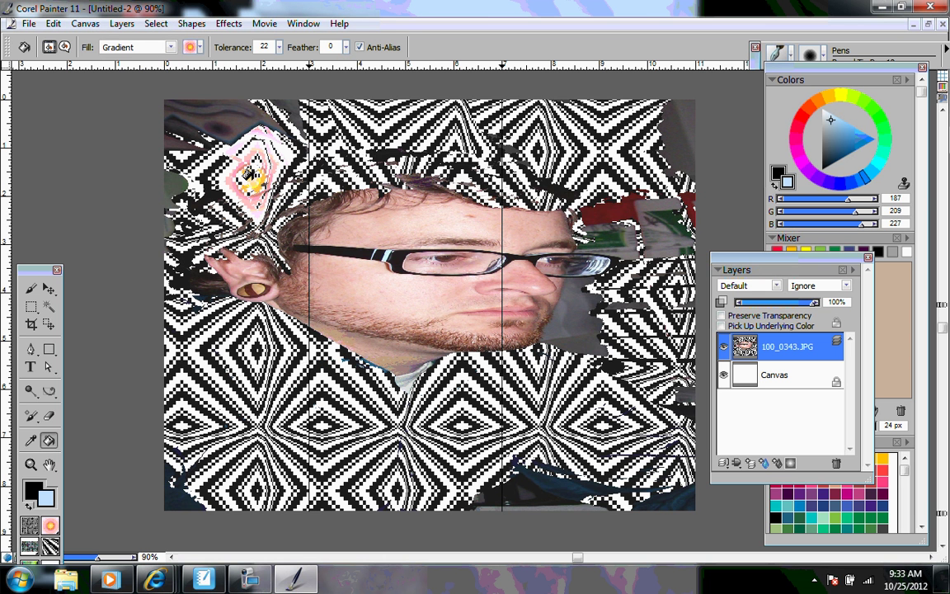
{"action": "left_click", "coordinate": [204, 309]}
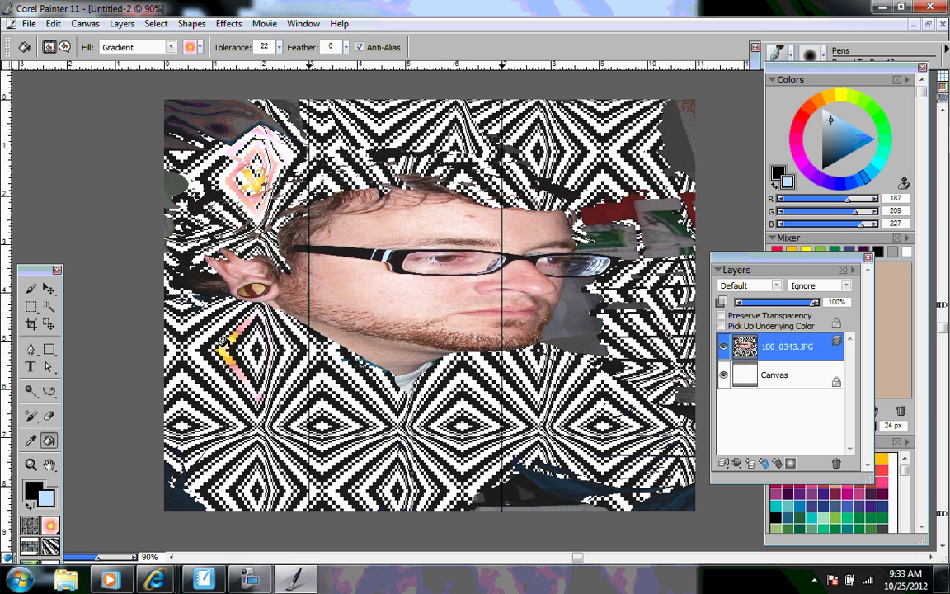
{"action": "left_click", "coordinate": [312, 264]}
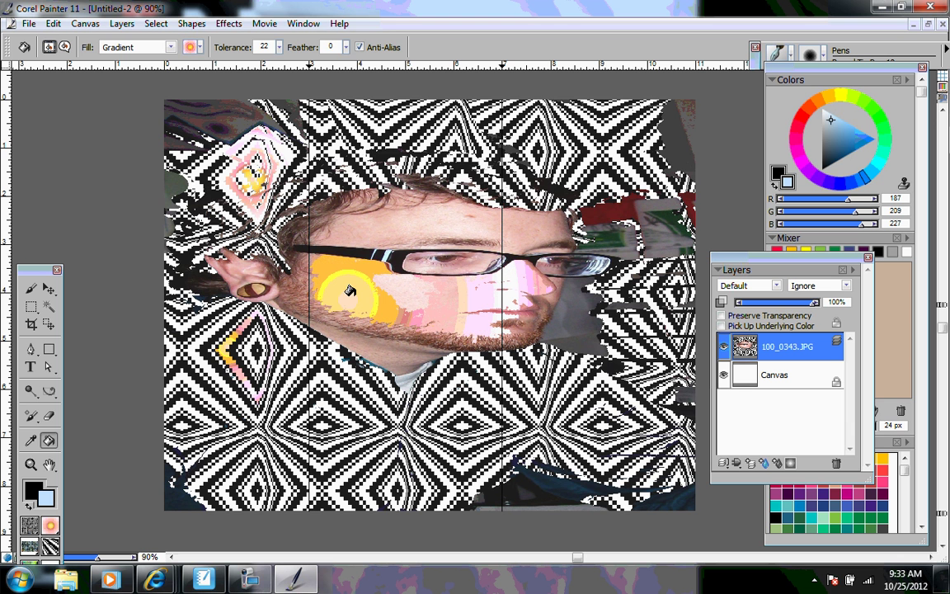
{"action": "left_click", "coordinate": [450, 219]}
{"action": "left_click", "coordinate": [603, 371]}
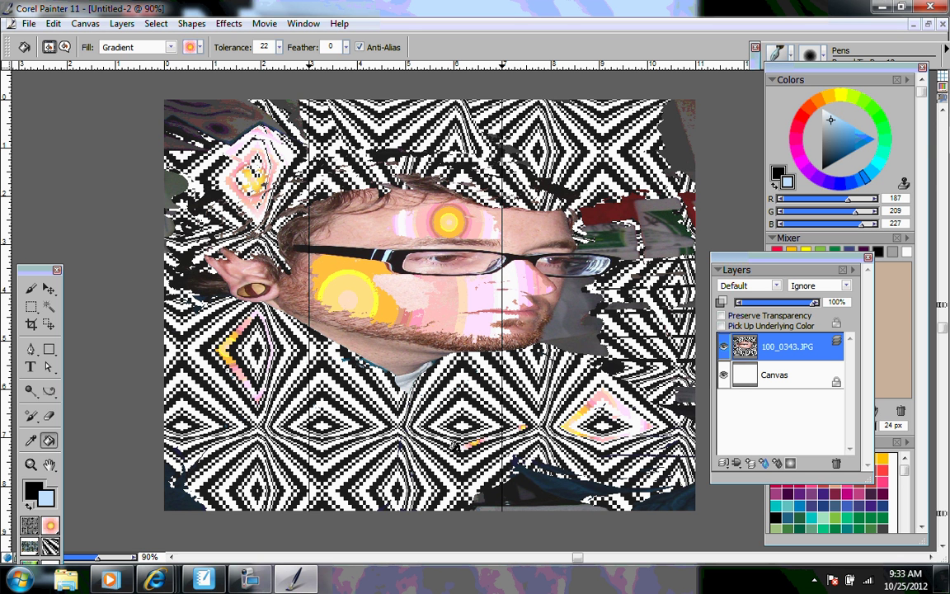
{"action": "left_click_drag", "start_coordinate": [421, 396], "coordinate": [601, 517]}
{"action": "left_click", "coordinate": [400, 429]}
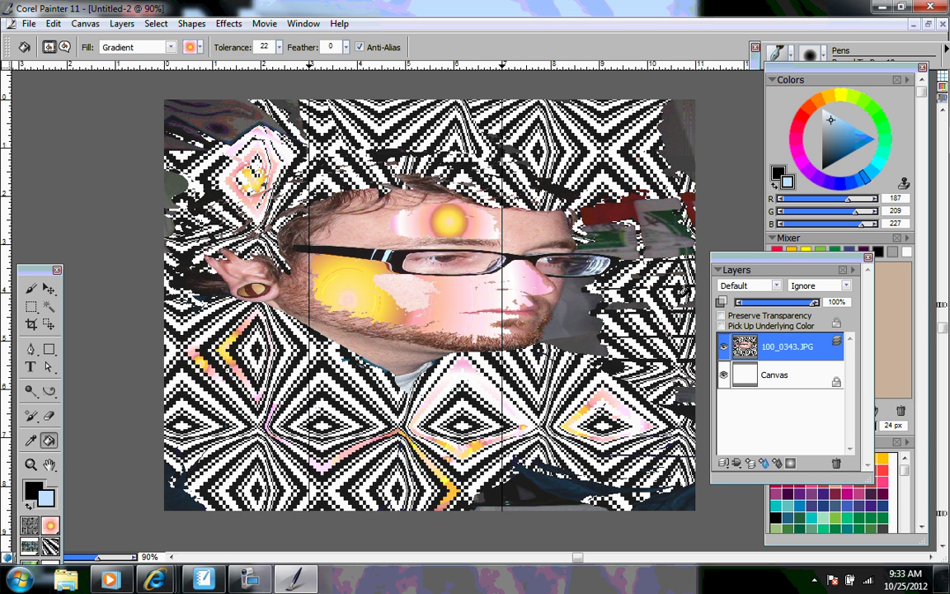
{"action": "left_click", "coordinate": [553, 139]}
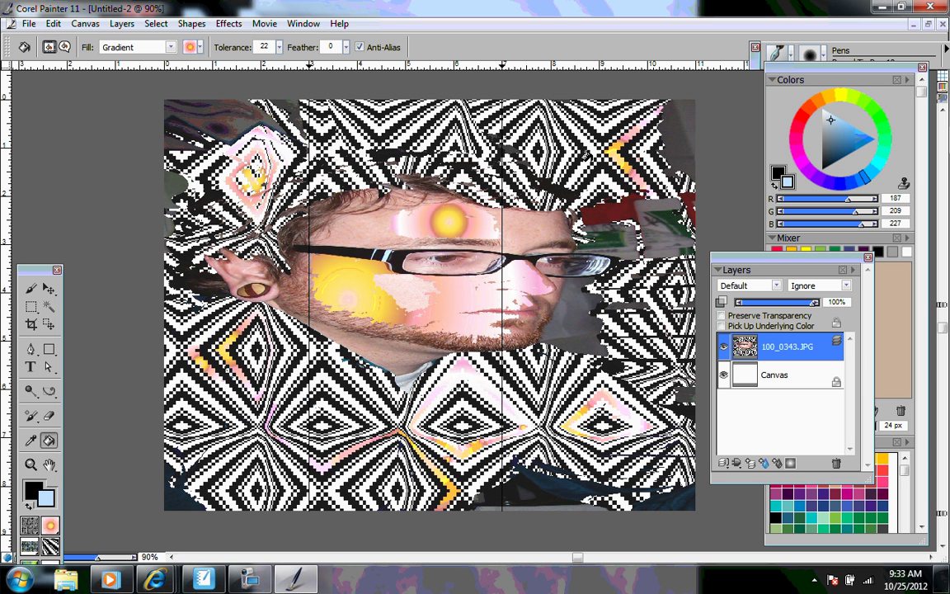
{"action": "left_click", "coordinate": [532, 140]}
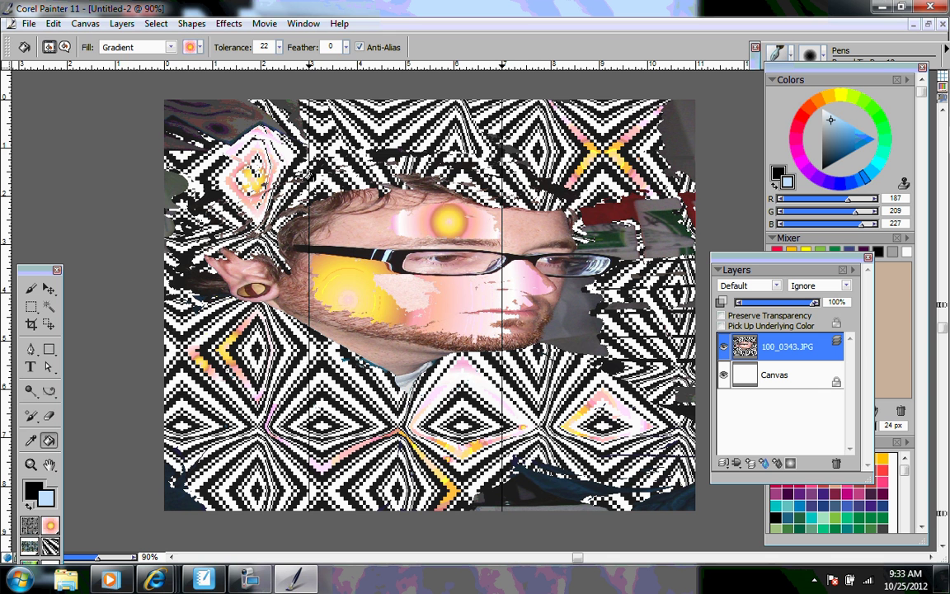
Posterize the photo layer to 5 levels
{"action": "left_click", "coordinate": [218, 24]}
{"action": "mouse_move", "coordinate": [186, 81]}
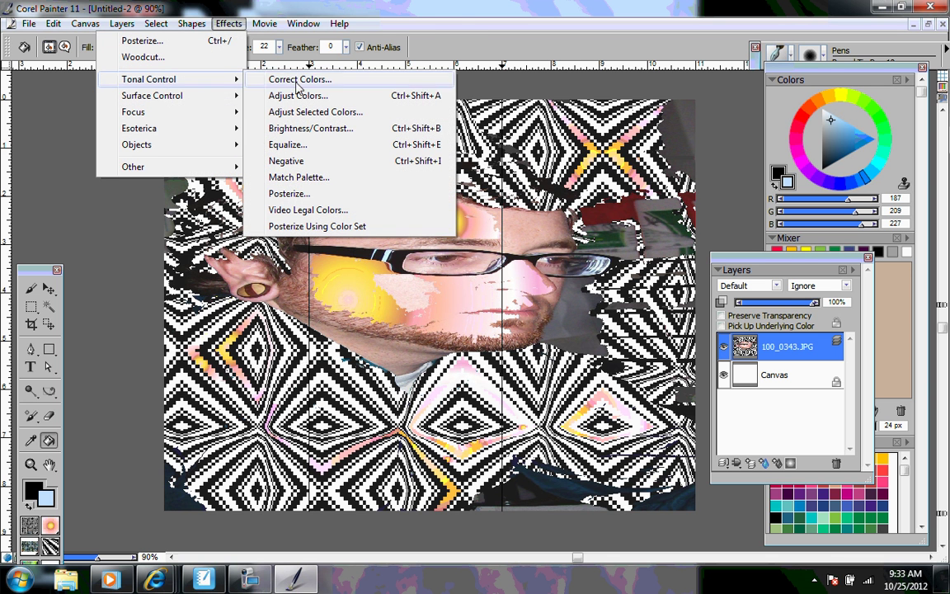
{"action": "left_click", "coordinate": [301, 193]}
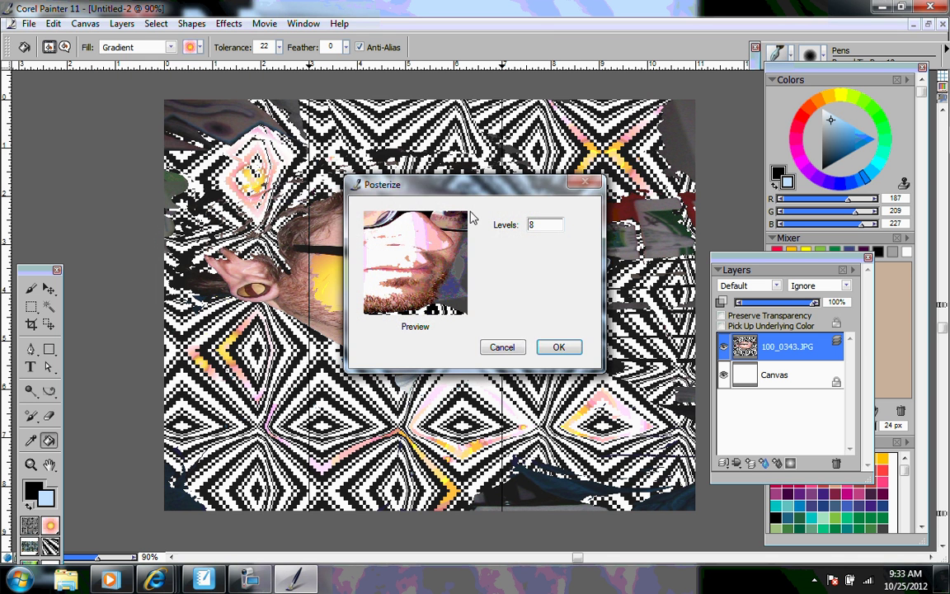
{"action": "left_click_drag", "start_coordinate": [550, 222], "coordinate": [491, 224]}
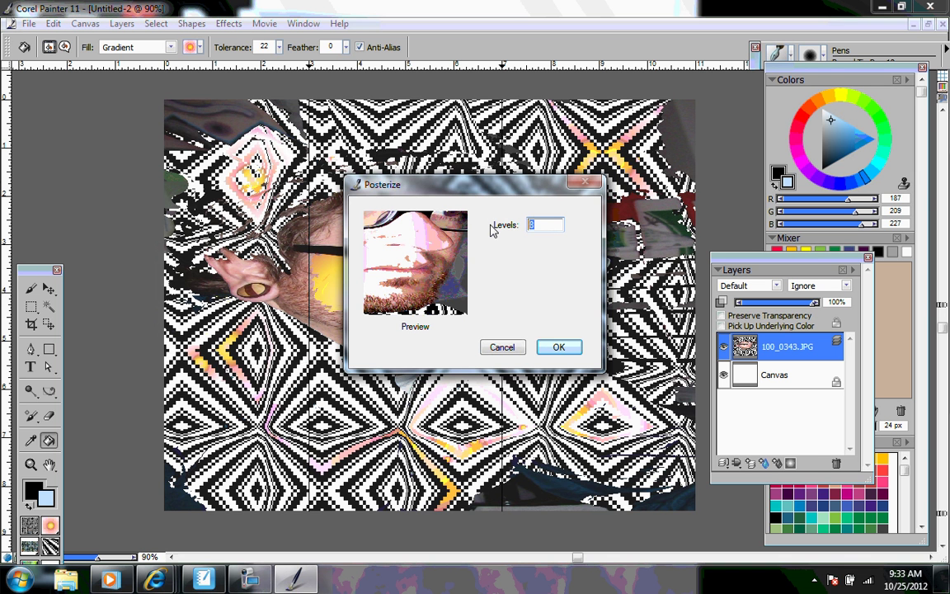
{"action": "type", "text": "5"}
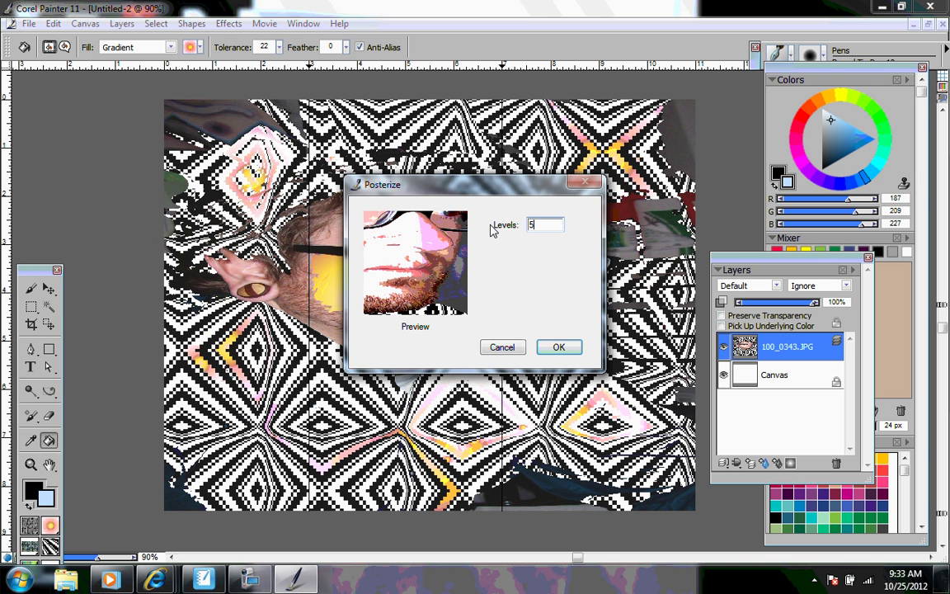
{"action": "left_click", "coordinate": [559, 348]}
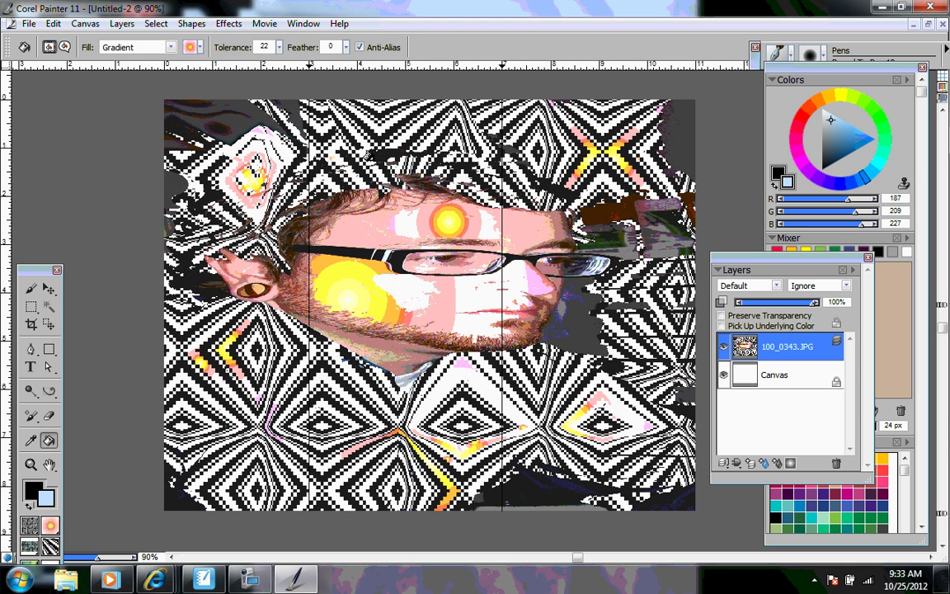
Invert the image colours into a negative with the Negative effect
{"action": "left_click", "coordinate": [244, 25]}
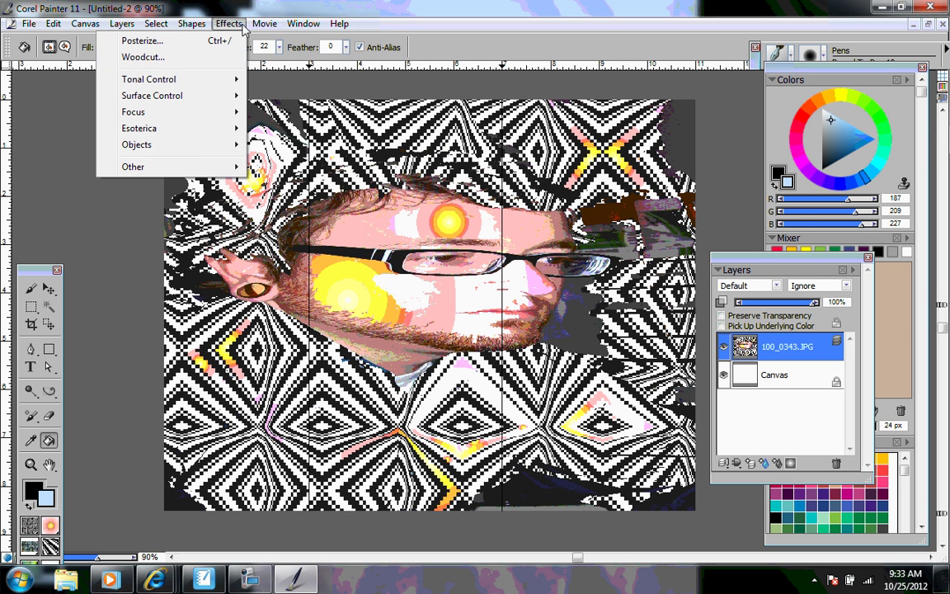
{"action": "mouse_move", "coordinate": [207, 80]}
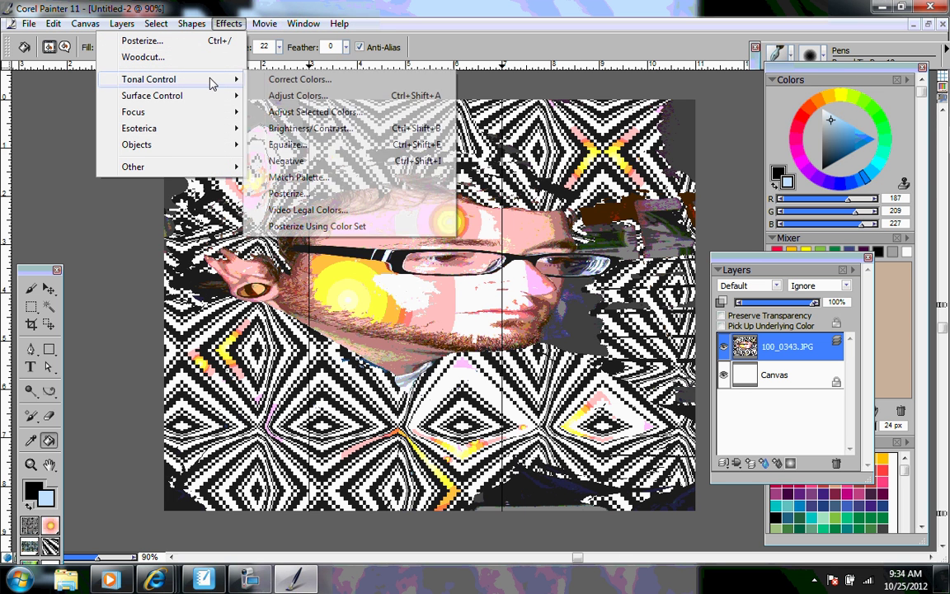
{"action": "left_click", "coordinate": [323, 162]}
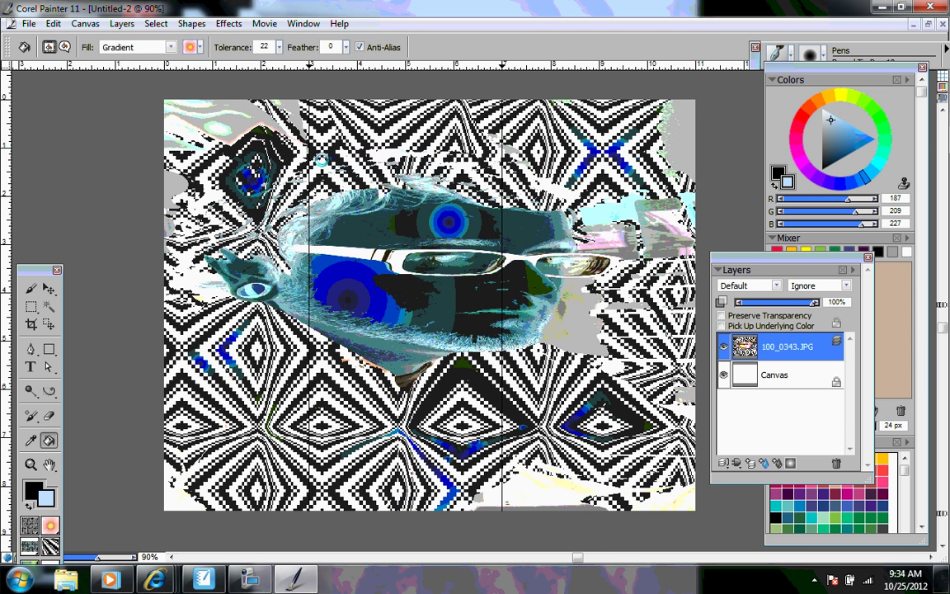
Apply the Surface Control Sketch effect with Threshold High raised to 64%
{"action": "left_click", "coordinate": [234, 27]}
{"action": "mouse_move", "coordinate": [190, 106]}
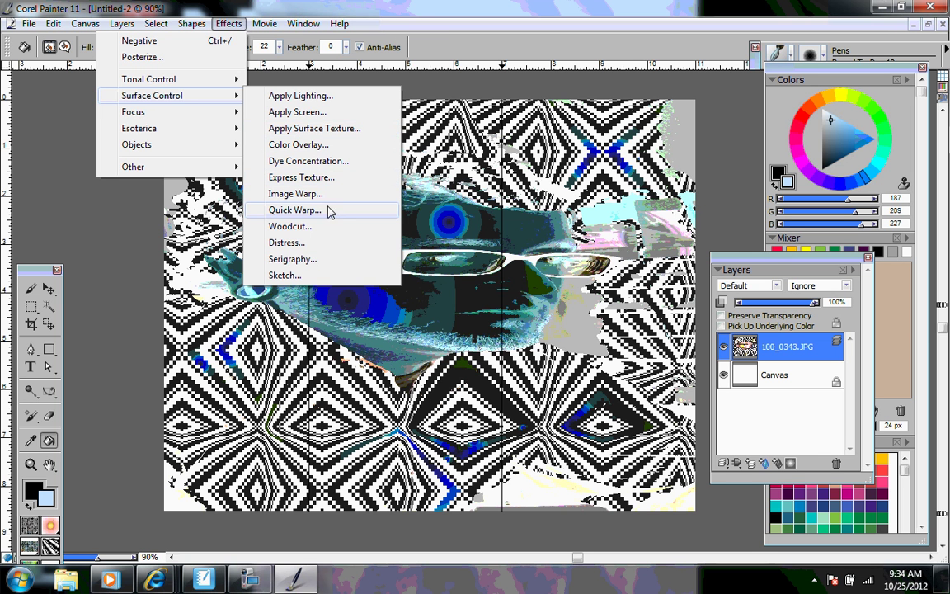
{"action": "left_click", "coordinate": [280, 275]}
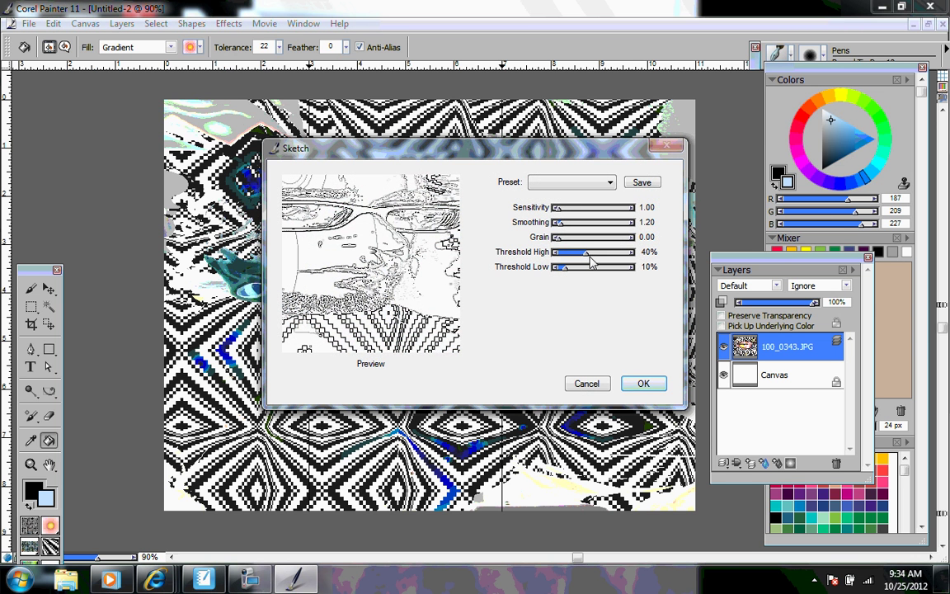
{"action": "mouse_move", "coordinate": [586, 253]}
{"action": "left_mouse_down"}
{"action": "mouse_move", "coordinate": [571, 257]}
{"action": "mouse_move", "coordinate": [604, 253]}
{"action": "left_mouse_up"}
{"action": "mouse_move", "coordinate": [382, 272]}
{"action": "left_mouse_down"}
{"action": "mouse_move", "coordinate": [360, 269]}
{"action": "mouse_move", "coordinate": [371, 247]}
{"action": "mouse_move", "coordinate": [388, 247]}
{"action": "left_mouse_up"}
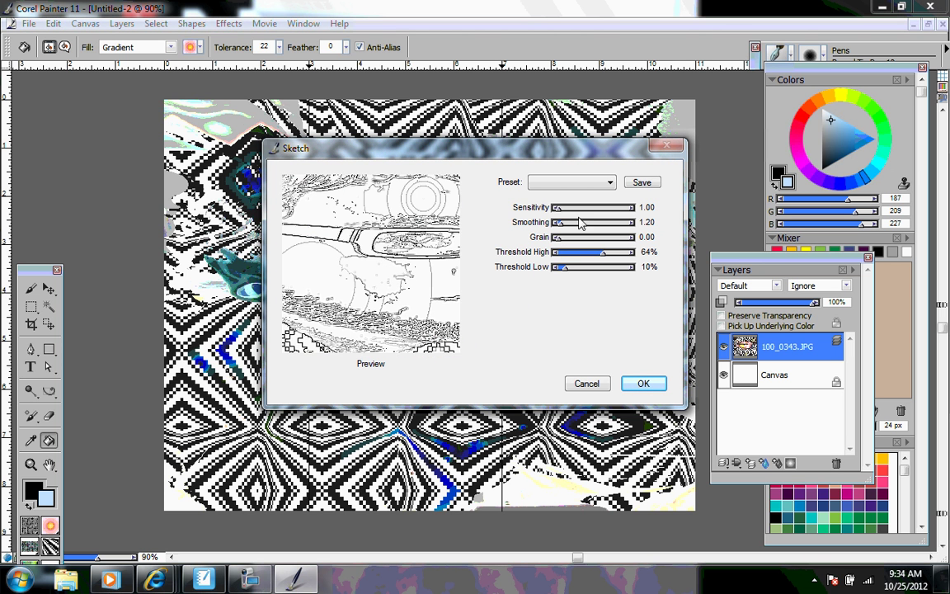
{"action": "left_click", "coordinate": [640, 383]}
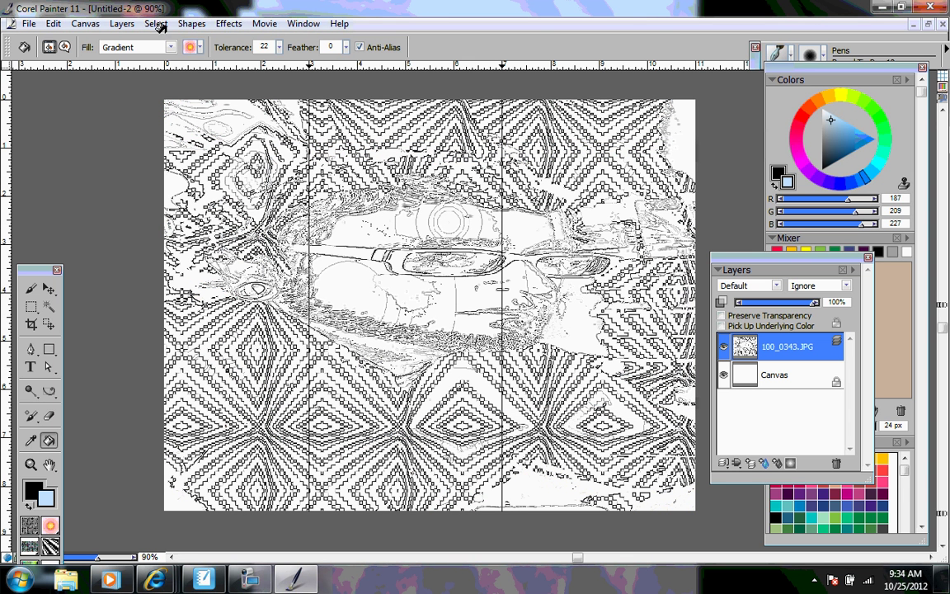
Fill the upper-left curved shape and the three nested left diamond rings with Lavender Neon
{"action": "left_click", "coordinate": [189, 47]}
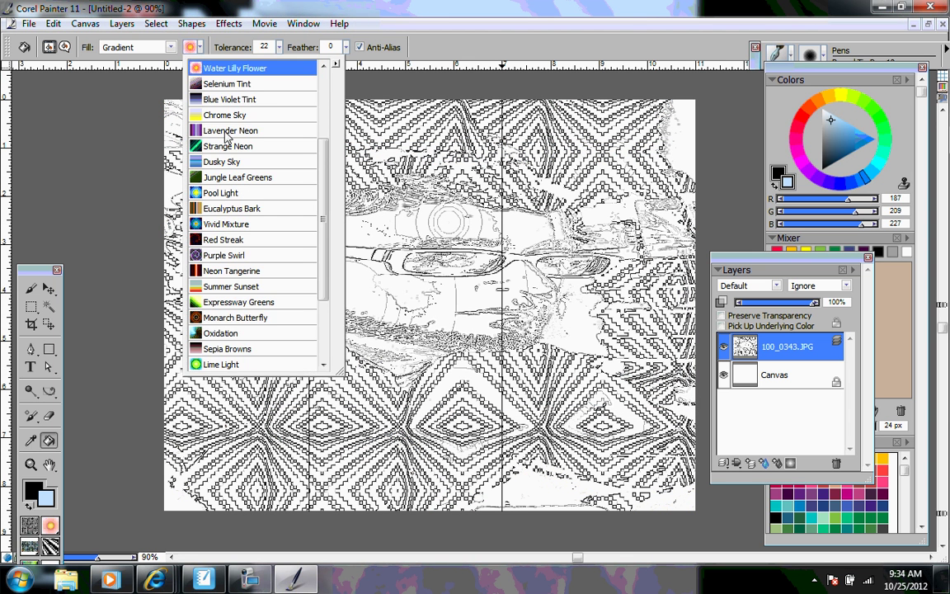
{"action": "left_click", "coordinate": [231, 132]}
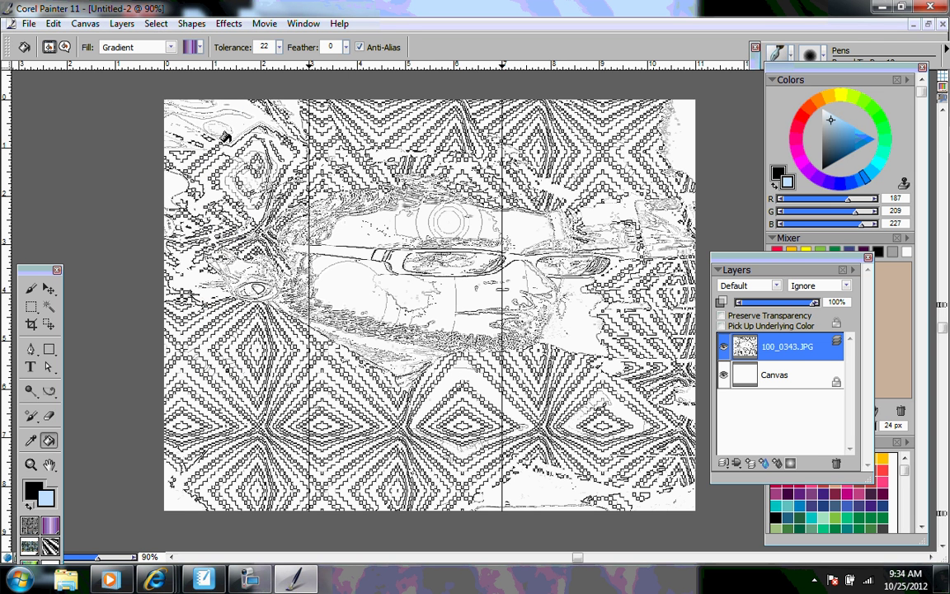
{"action": "left_click", "coordinate": [219, 181]}
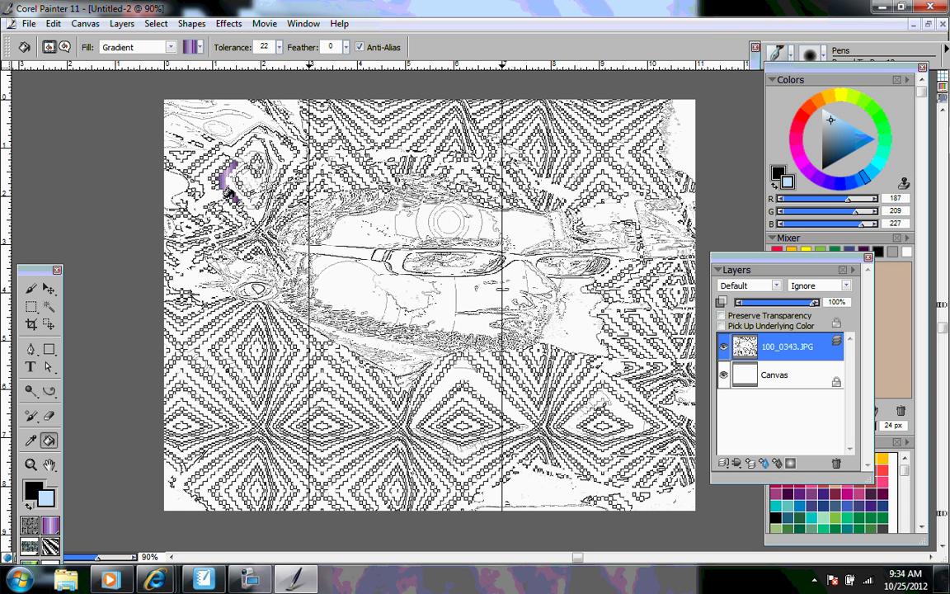
{"action": "left_click", "coordinate": [255, 349]}
{"action": "left_click", "coordinate": [231, 349]}
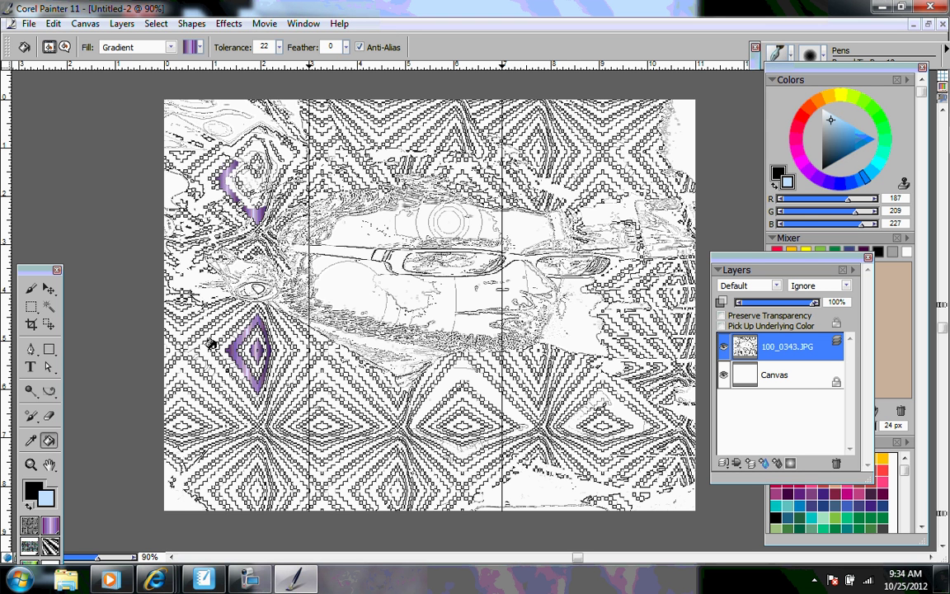
{"action": "left_click", "coordinate": [200, 346]}
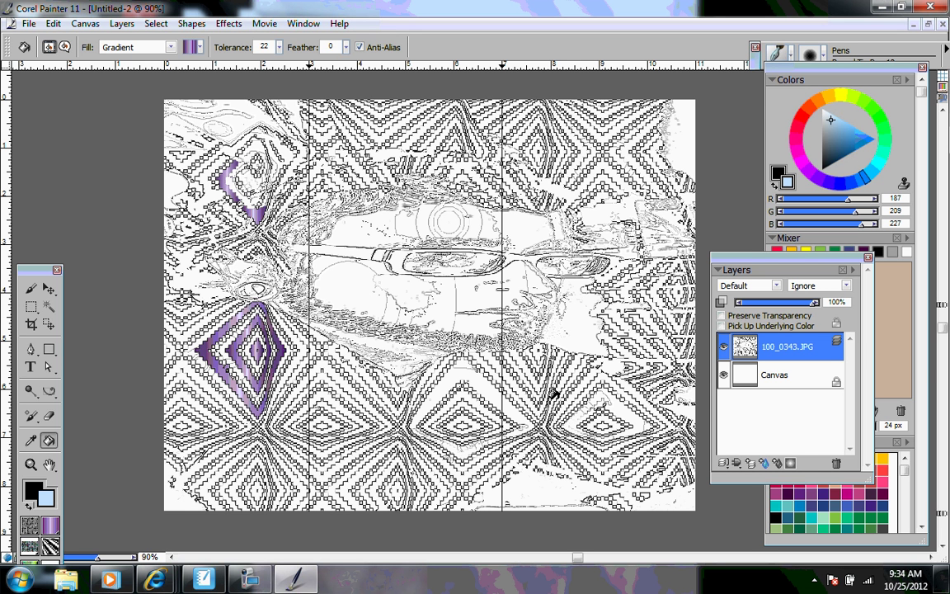